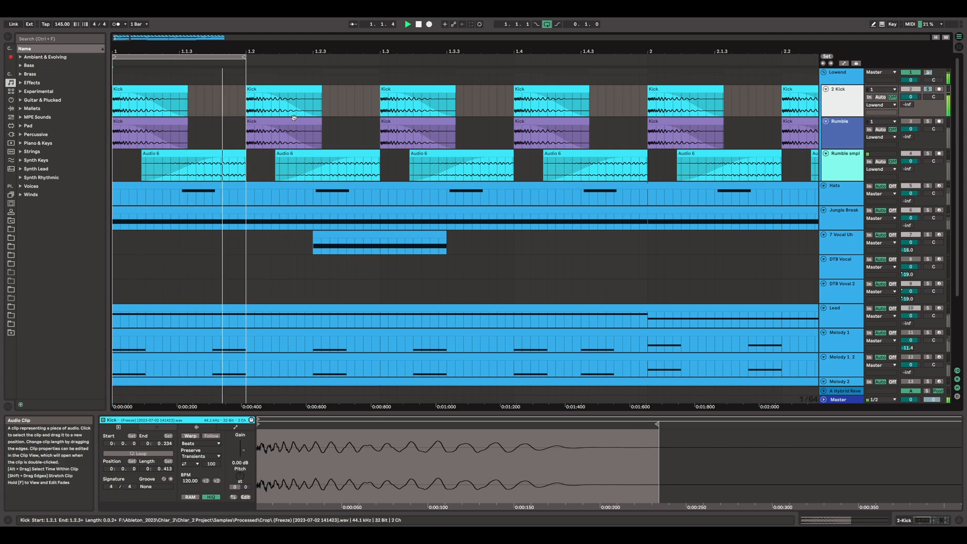
- Compare the kick with and without its EQ Eight and Drum Buss by switching both effects off and back on
double_click(837, 106)
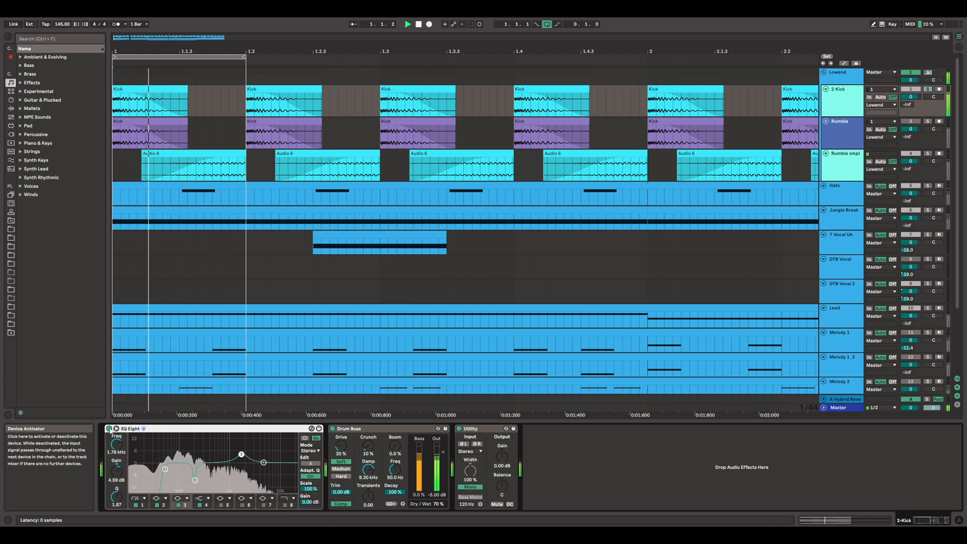
click(109, 428)
click(335, 429)
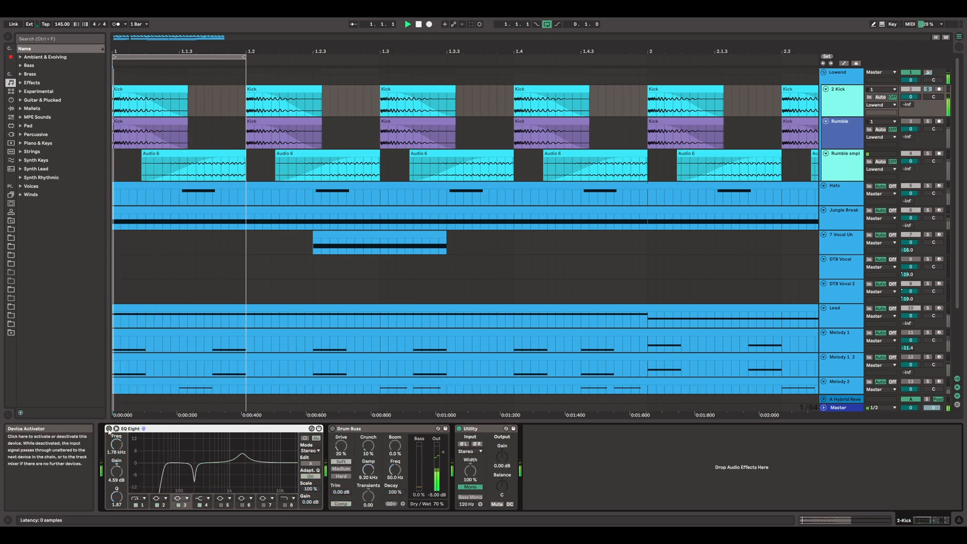
click(109, 429)
click(332, 429)
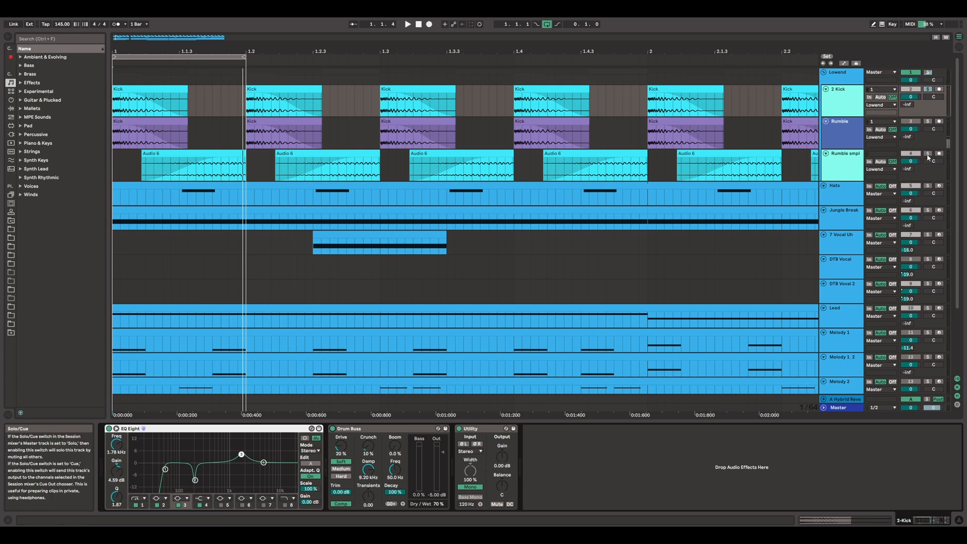
- Listen to the first Rumble smpl audio clip and review that track's effect chain
click(845, 167)
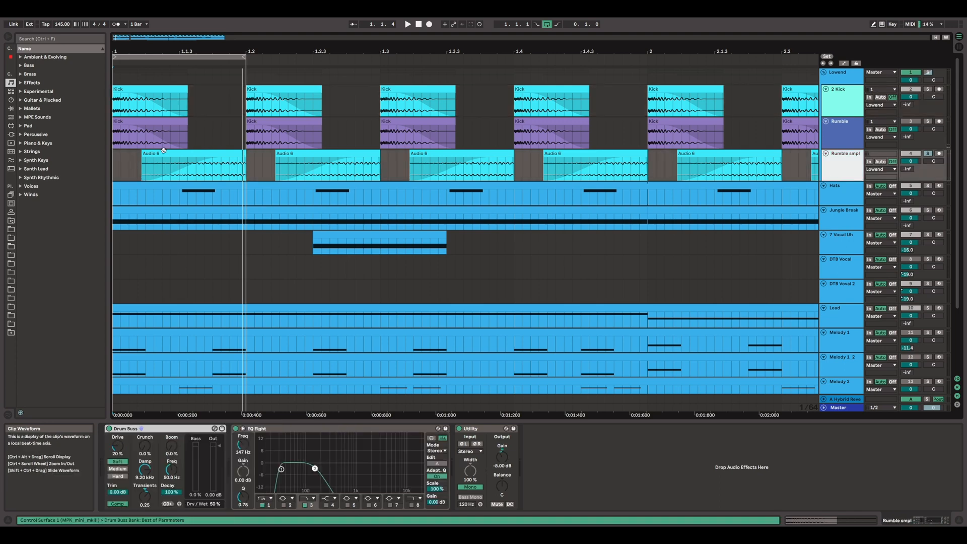
click(200, 156)
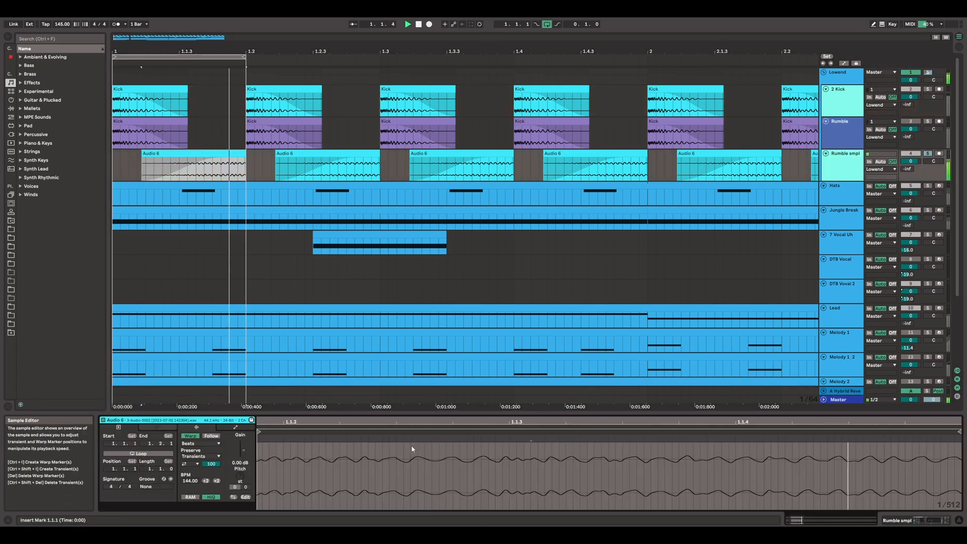
click(848, 169)
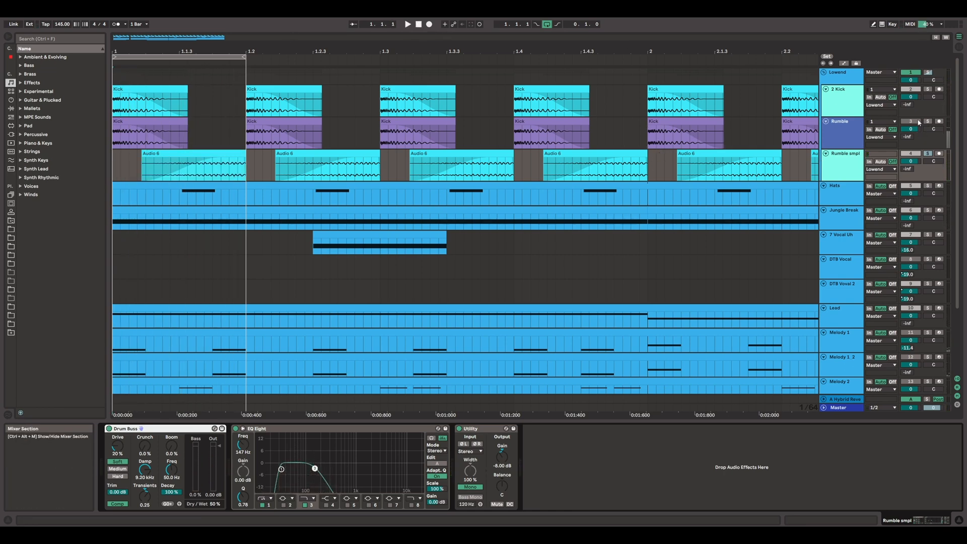
- Extend the arrangement loop to four bars, from bar 1 to bar 5, and play the soloed Rumble track
click(845, 134)
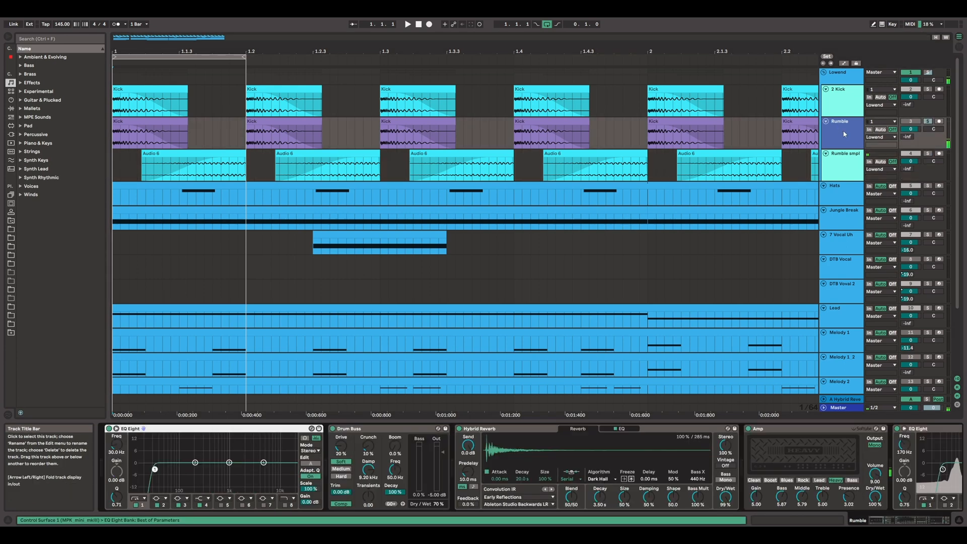
key(space)
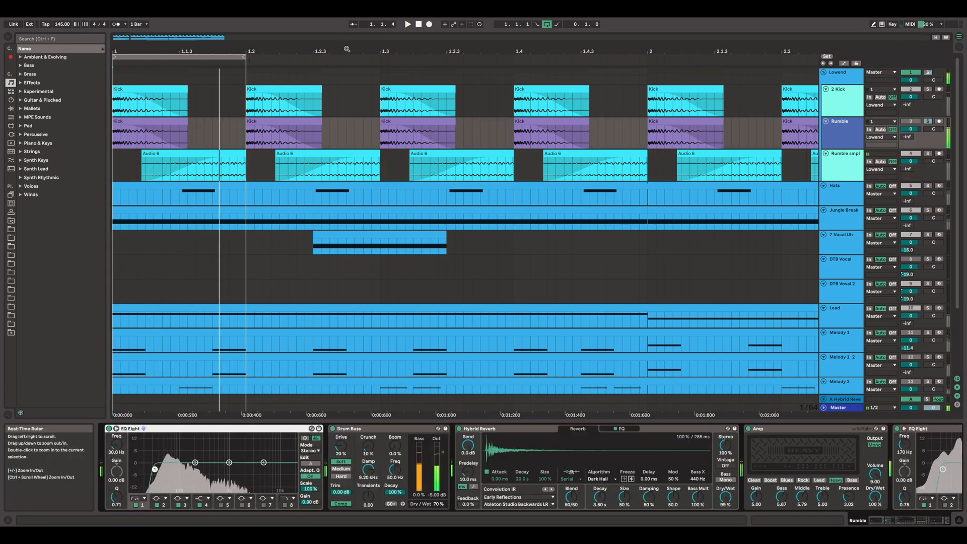
drag(282, 51, 282, 23)
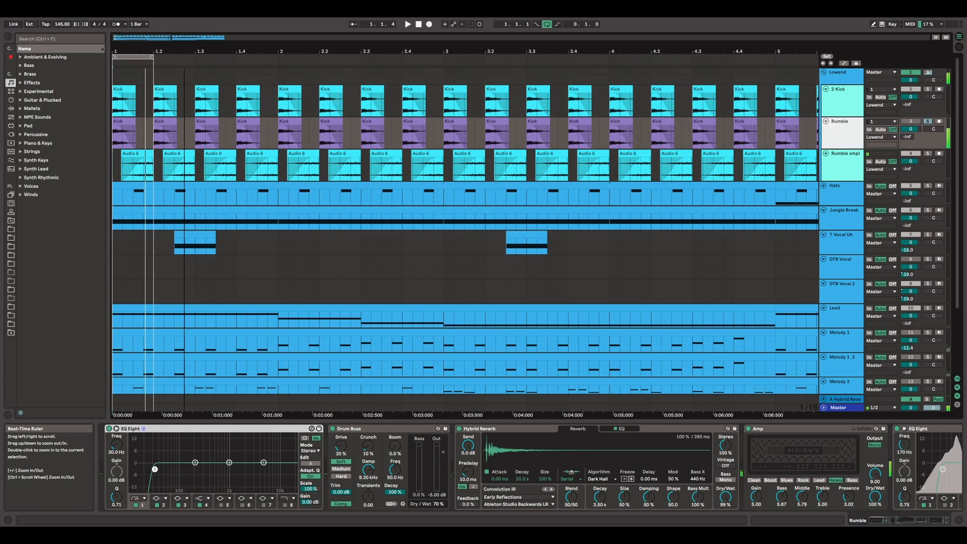
drag(150, 56, 798, 76)
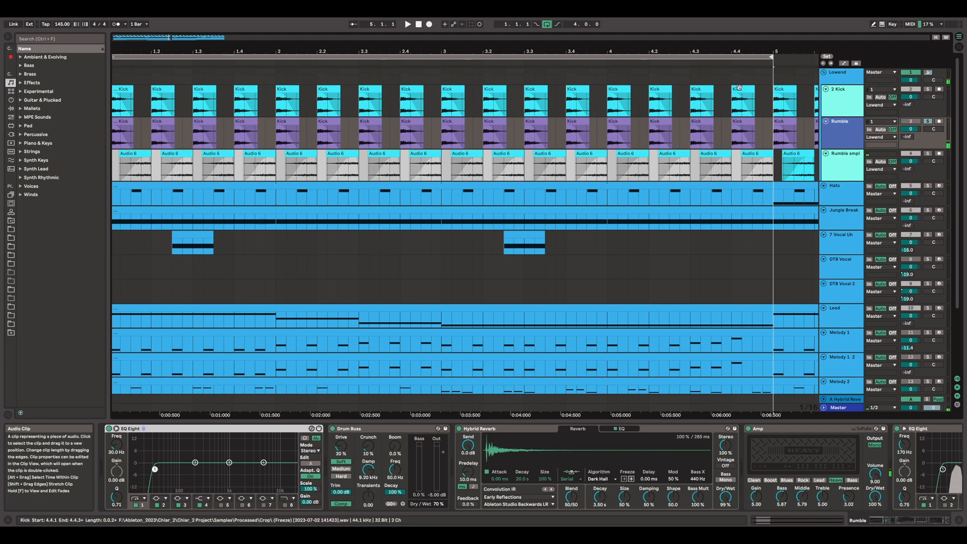
key(space)
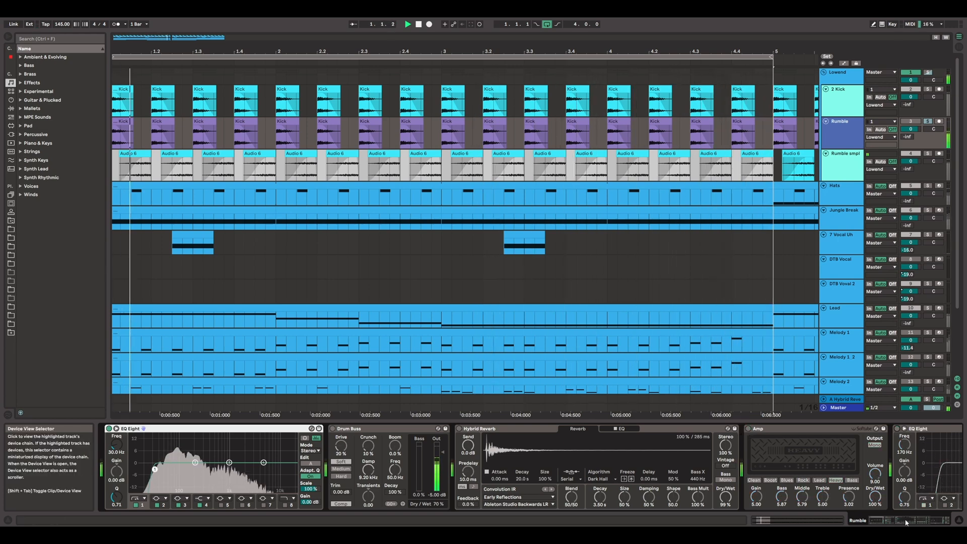
- Audition the Rumble effect chain during playback by re-enabling Drum Buss and the later EQ Eight, and stop playback
click(932, 519)
drag(936, 522, 876, 521)
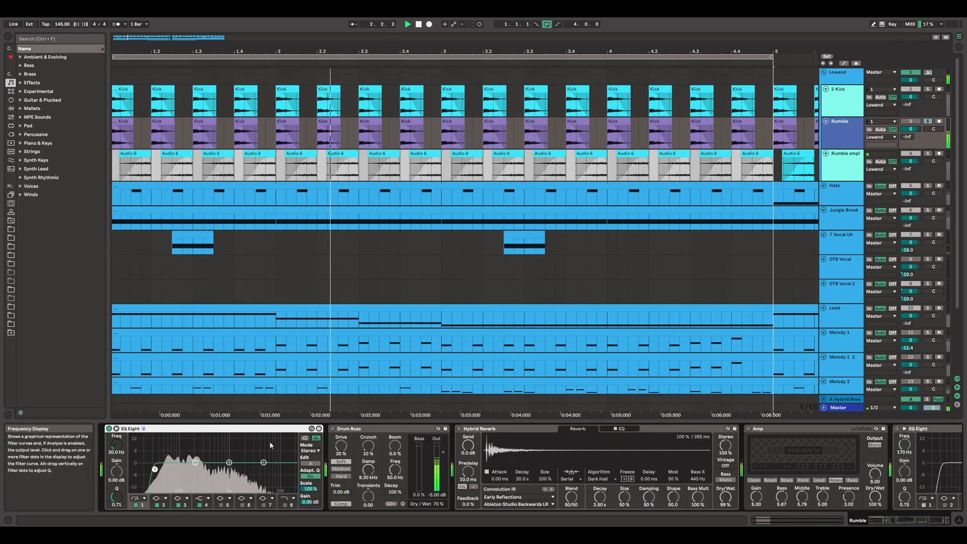
click(333, 429)
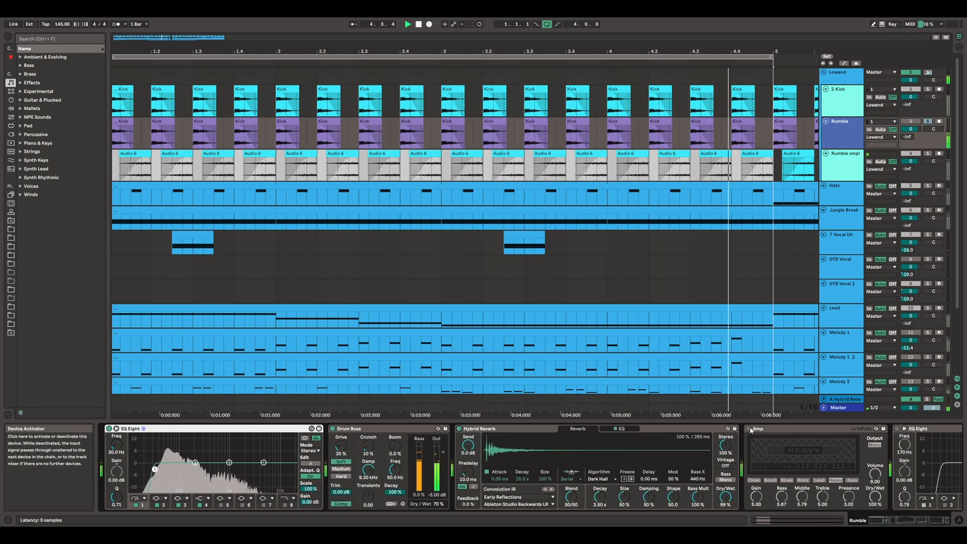
click(895, 432)
click(943, 524)
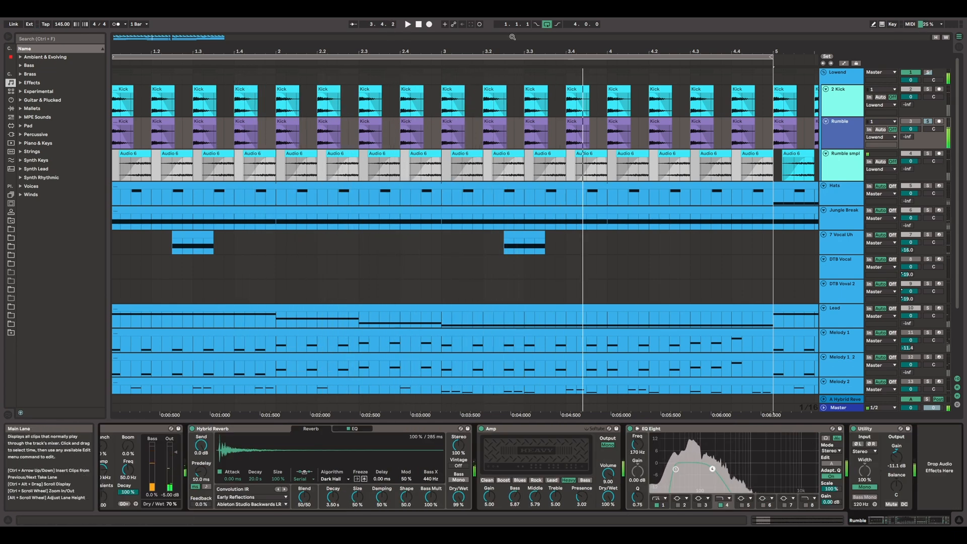
click(419, 24)
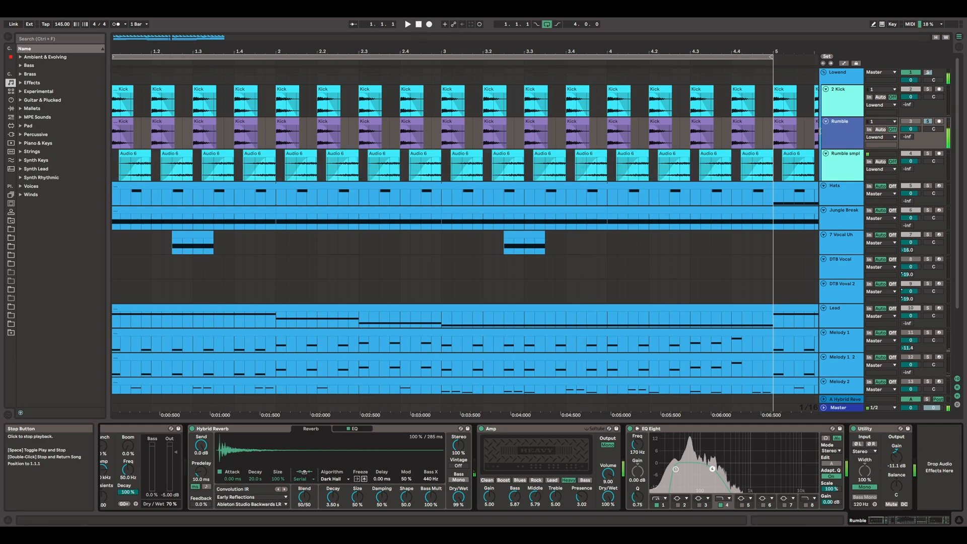
- Insert a new audio track below Rumble and set its input to Resampling
click(840, 134)
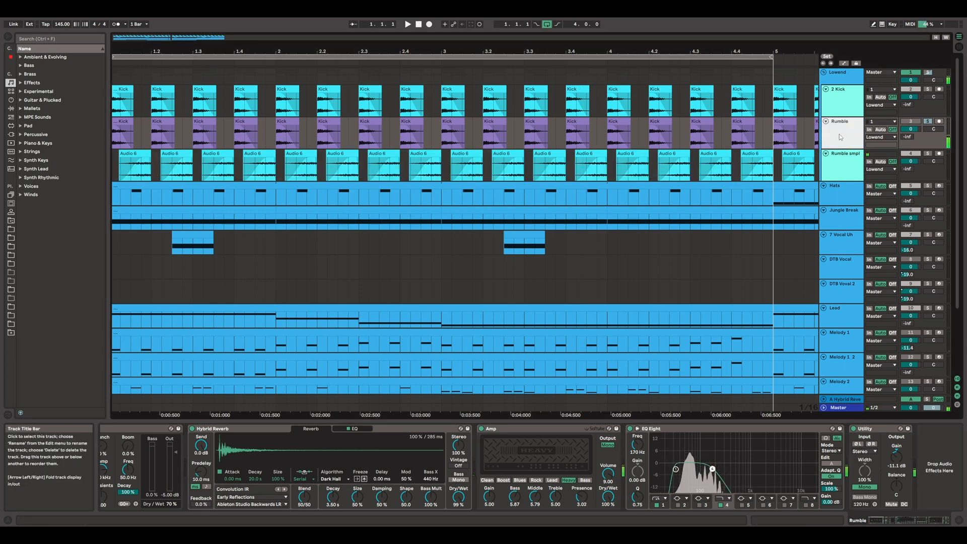
right_click(839, 136)
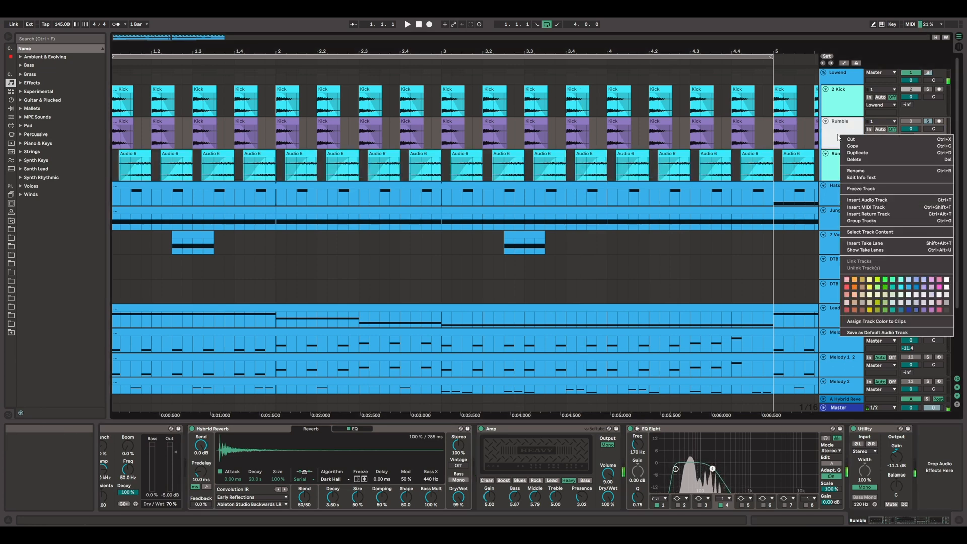
click(881, 204)
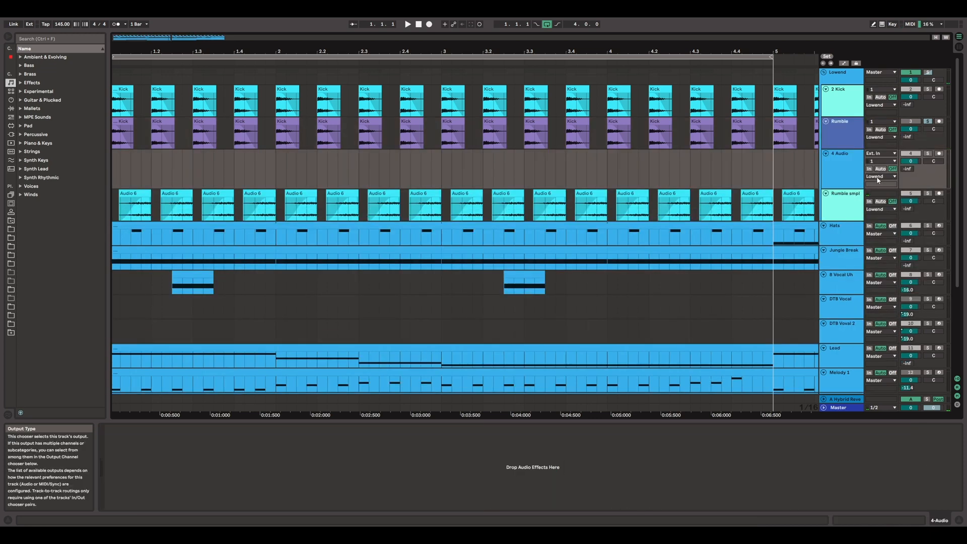
click(875, 147)
click(881, 153)
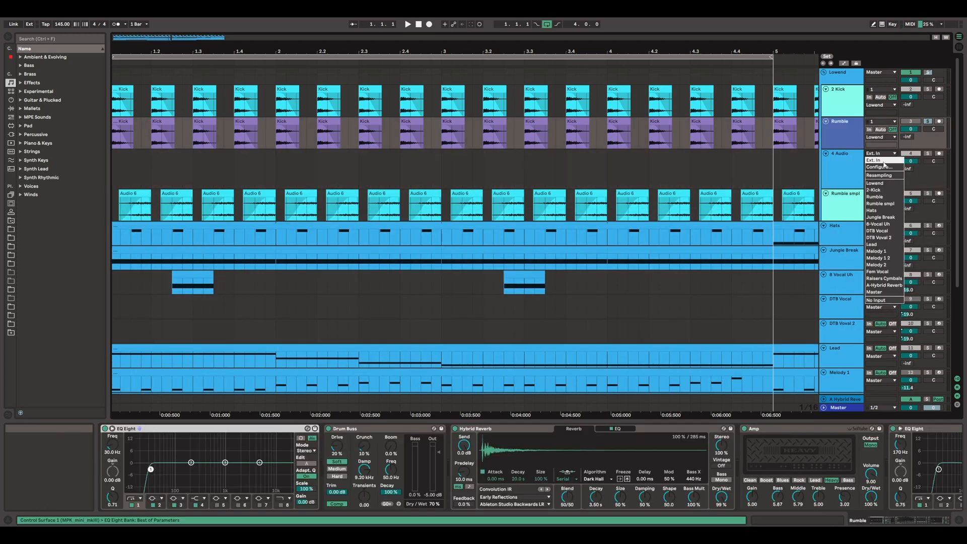
click(885, 175)
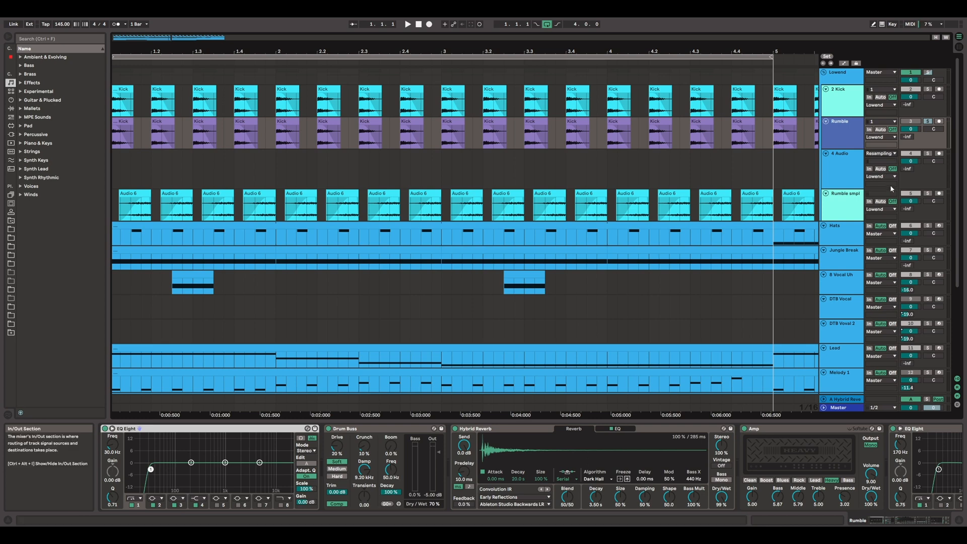
- Record the soloed rumble onto the armed resampling track with monitoring set to In, and switch its monitoring to Auto
click(870, 170)
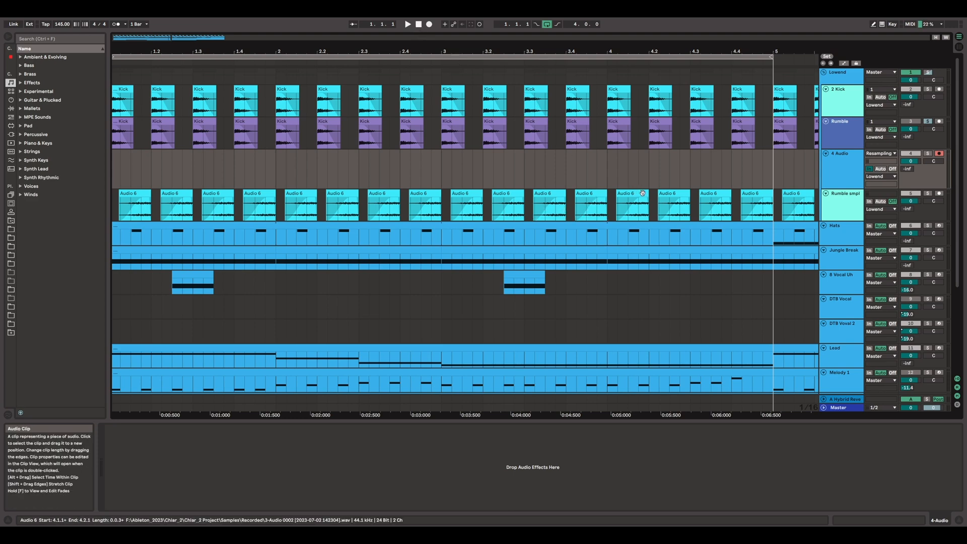
key(F9)
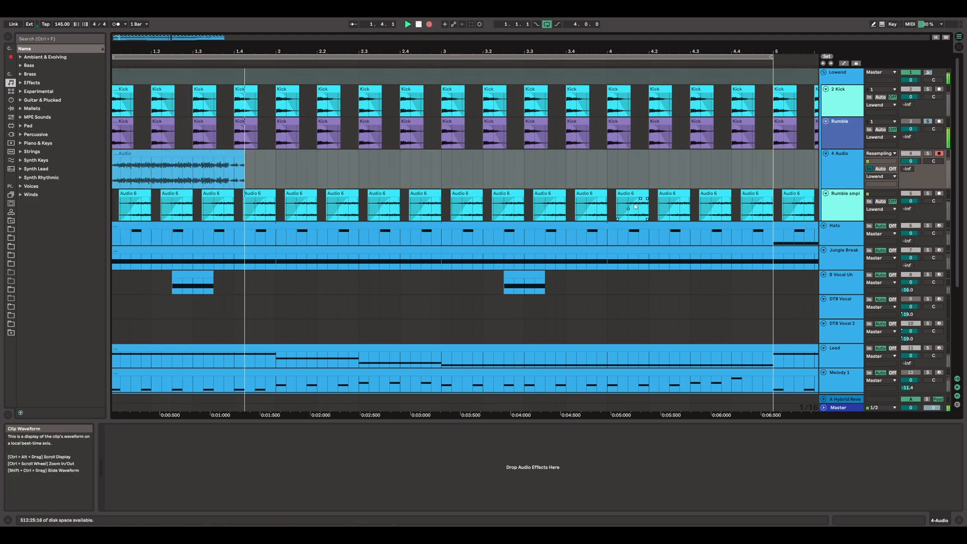
key(F9)
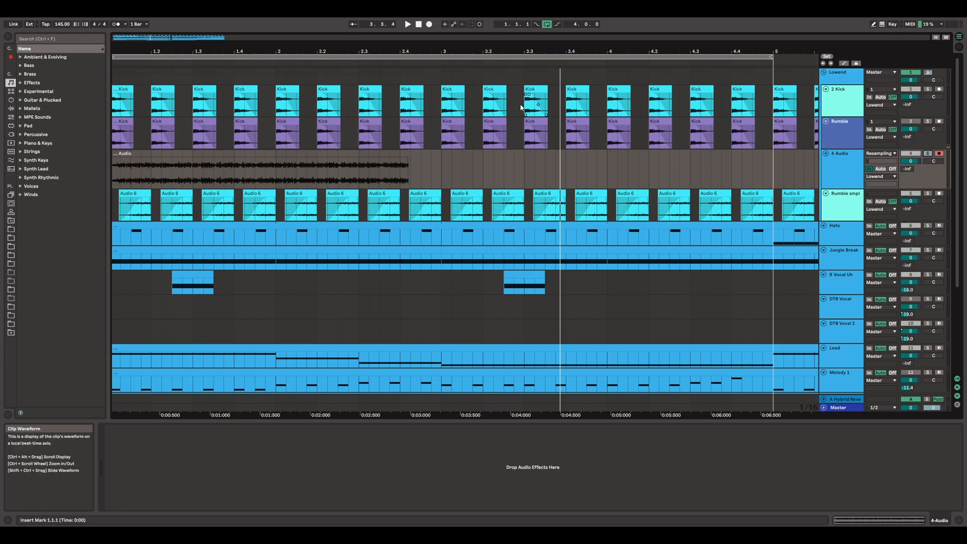
click(881, 169)
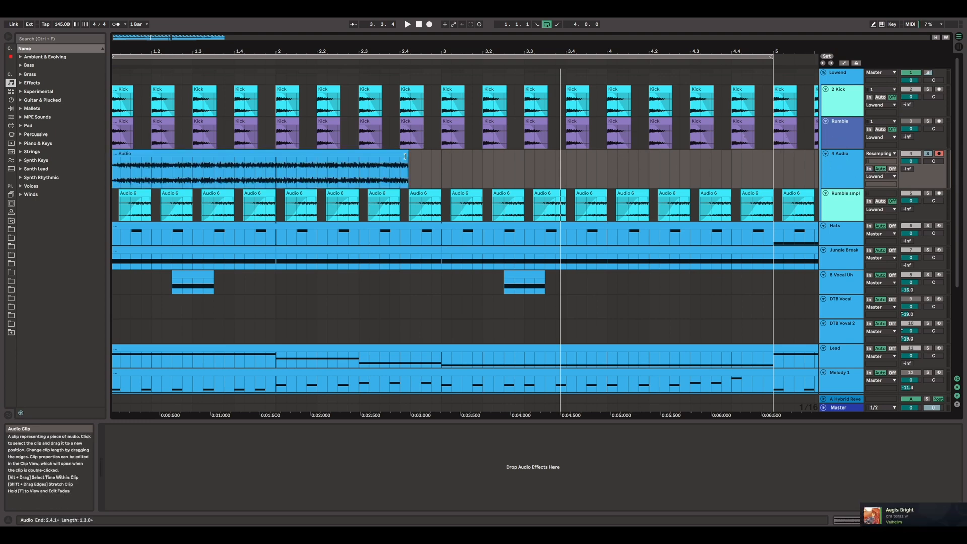
- Trim the recorded clip to start after the first kick with a fade-in and end at 1.2, and loop that one beat for playback
drag(406, 151, 151, 151)
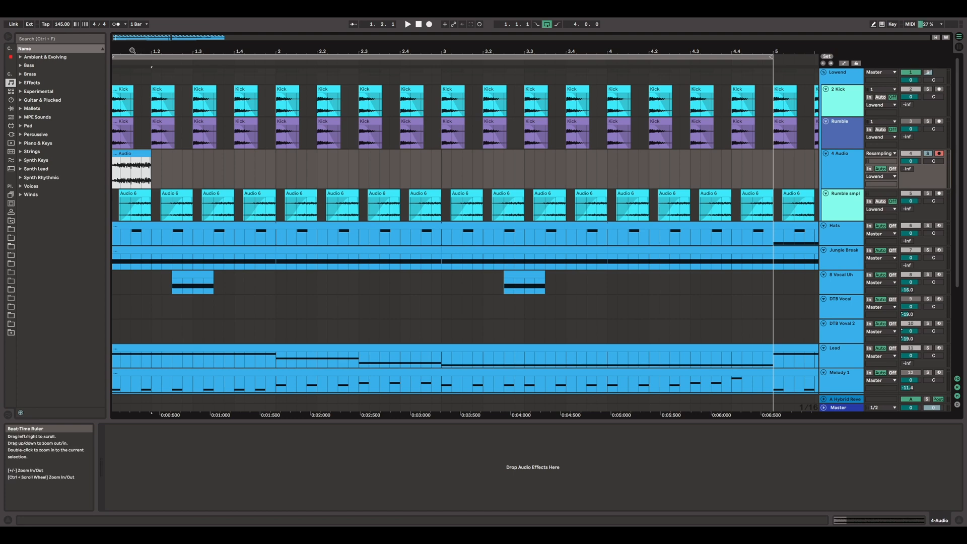
drag(133, 51, 132, 60)
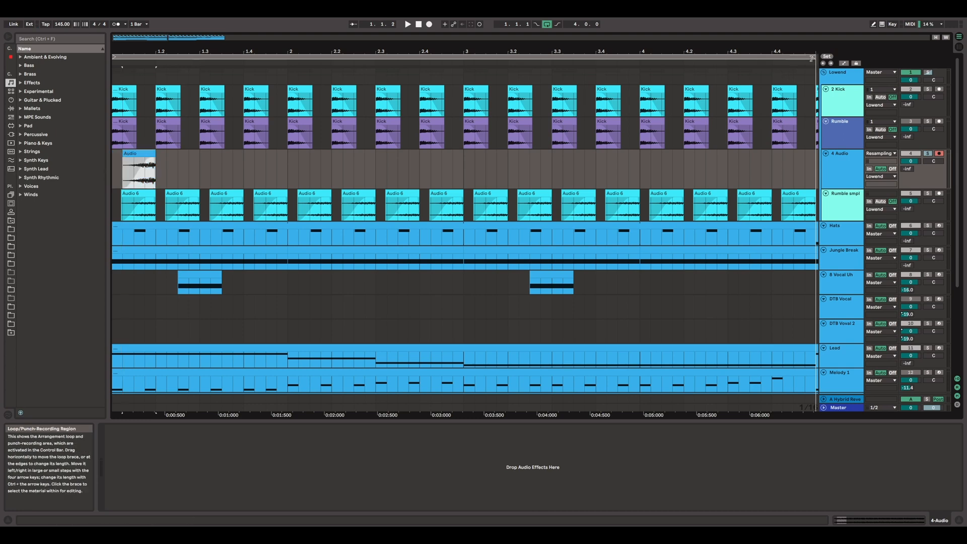
drag(813, 57, 135, 93)
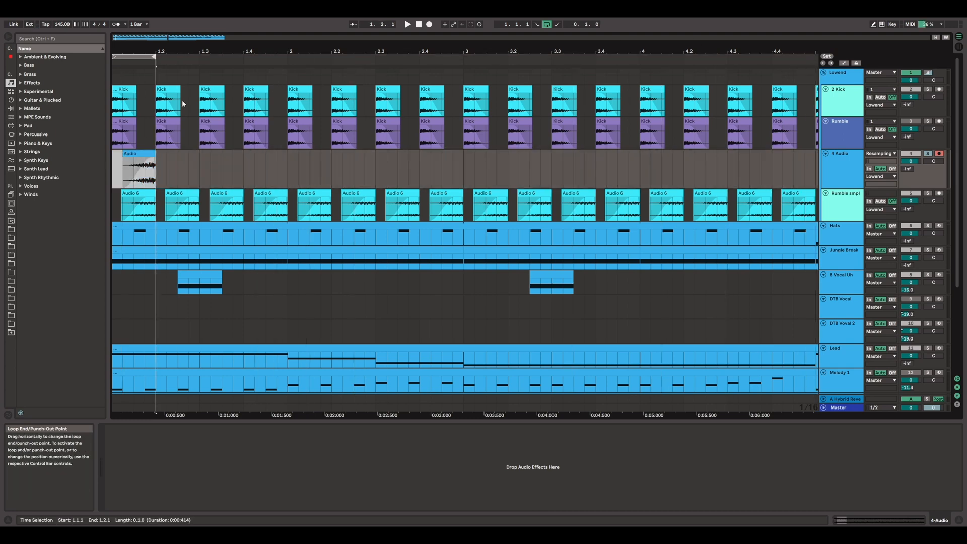
key(space)
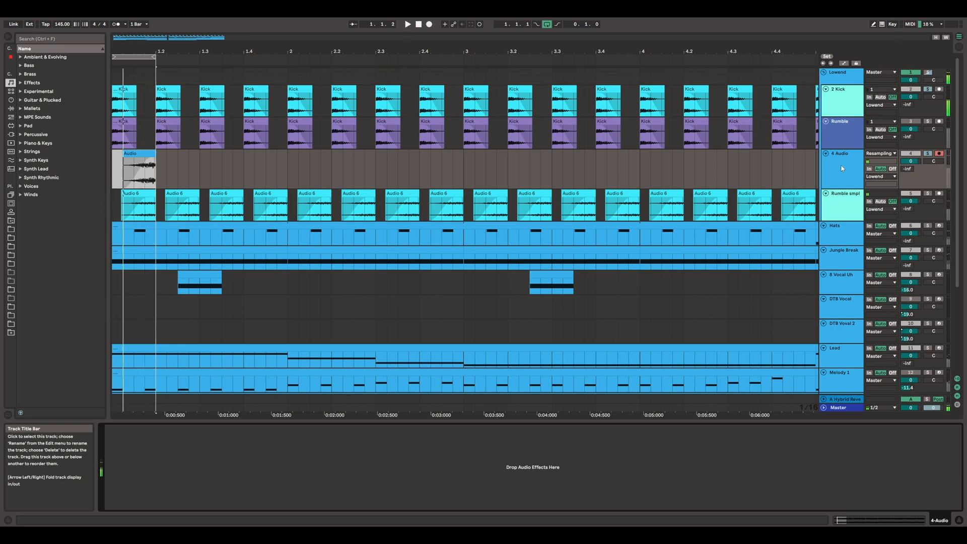
- Unsolo the recorded audio track and play the Kick and Rumble smpl tracks soloed together
click(930, 153)
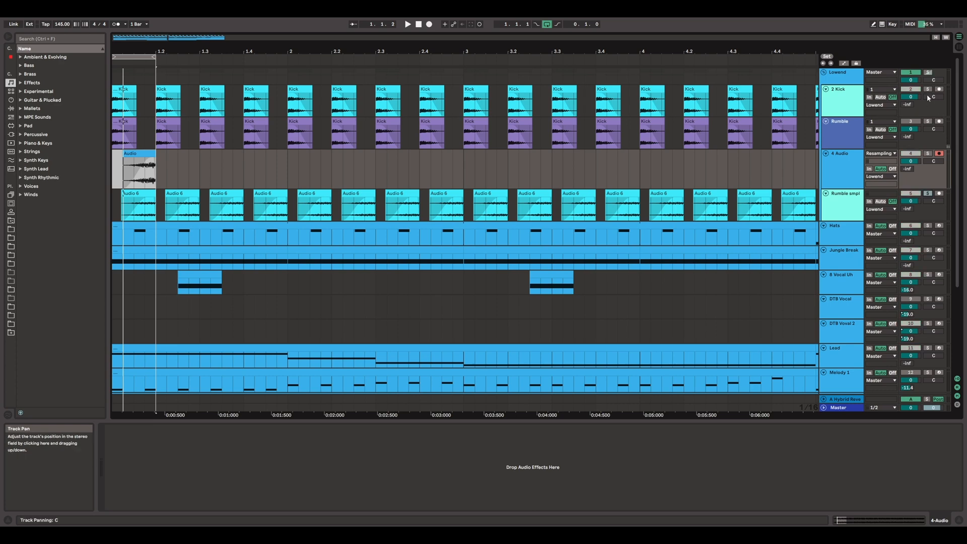
click(844, 204)
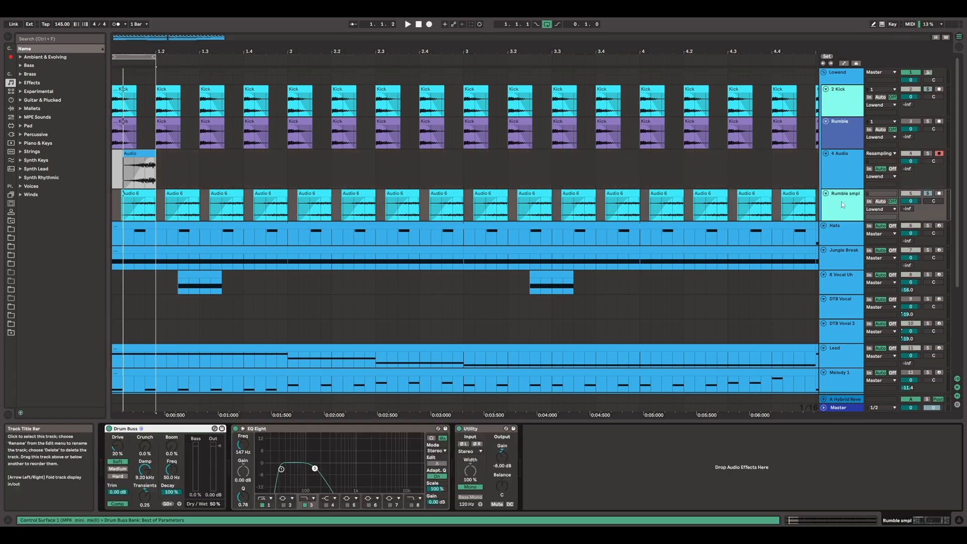
key(space)
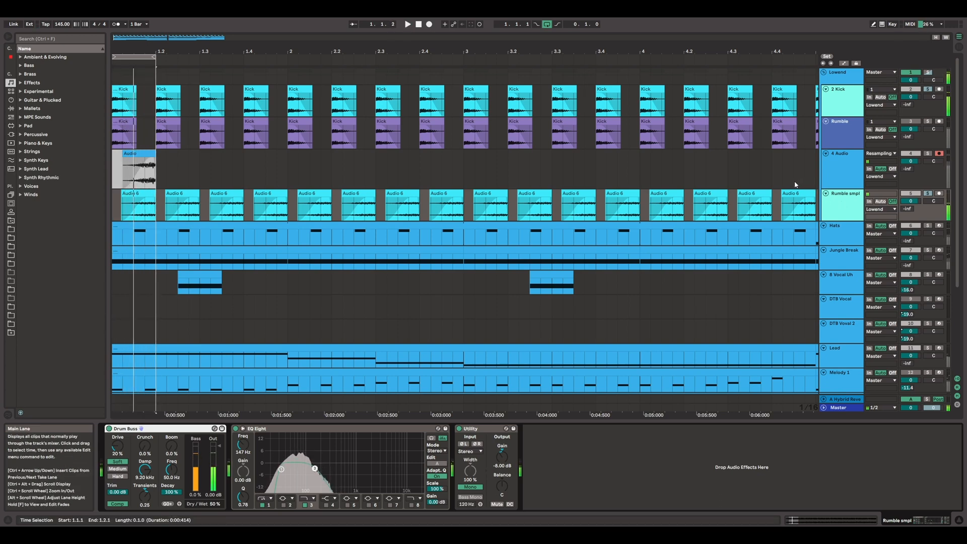
- Delete the 4 Audio track holding the resampled recording
right_click(836, 177)
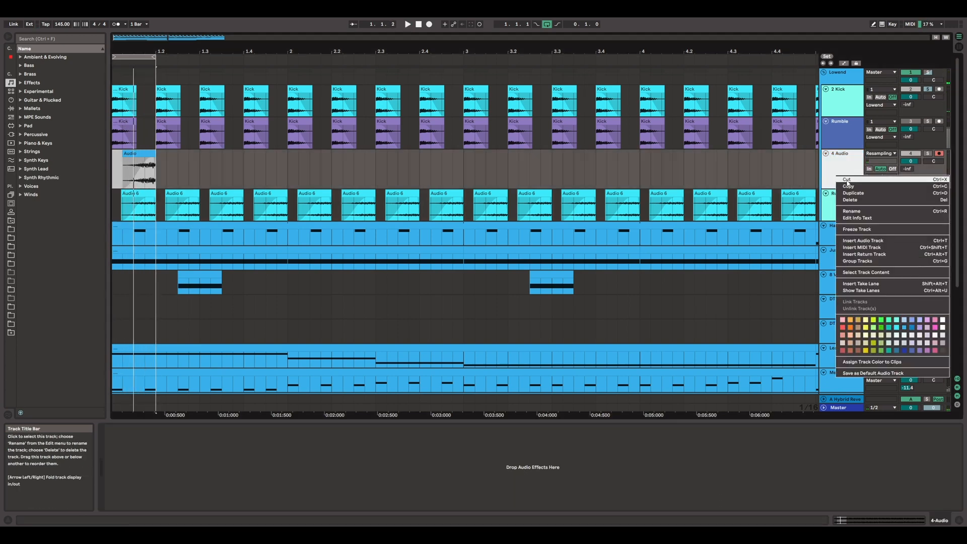
click(868, 200)
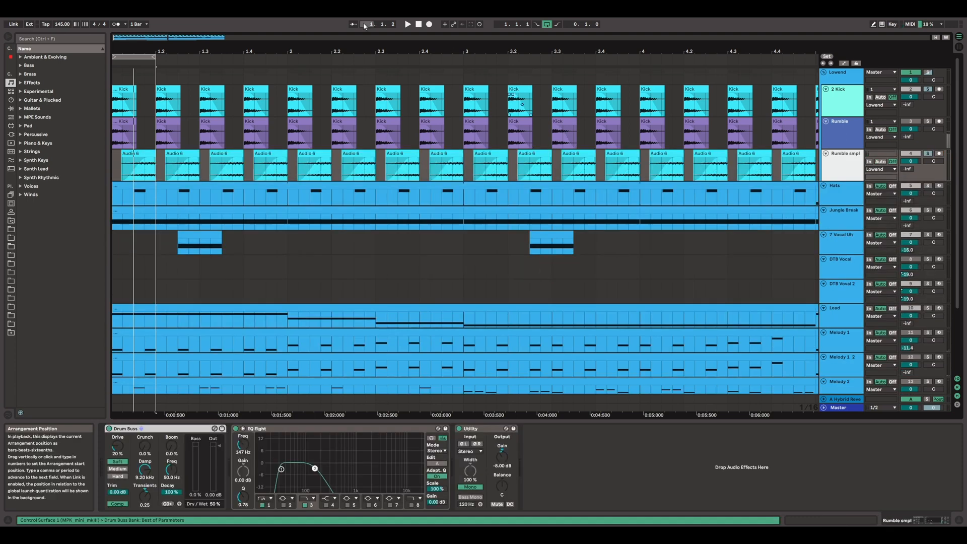
- Extend the loop to four bars, ending at bar 5, and play it with the Lowend group's effect chain shown
drag(133, 51, 133, 40)
drag(298, 51, 226, 43)
drag(130, 57, 434, 57)
key(space)
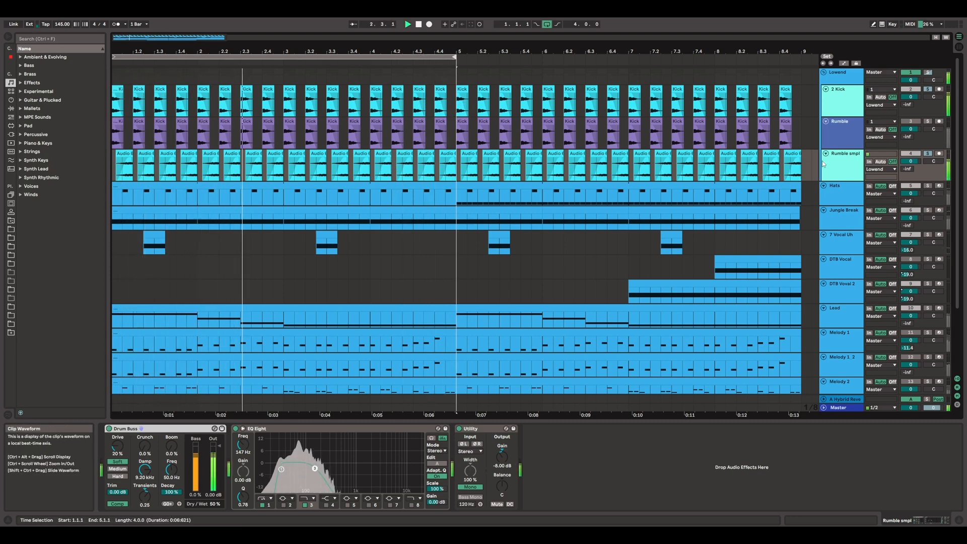
click(844, 73)
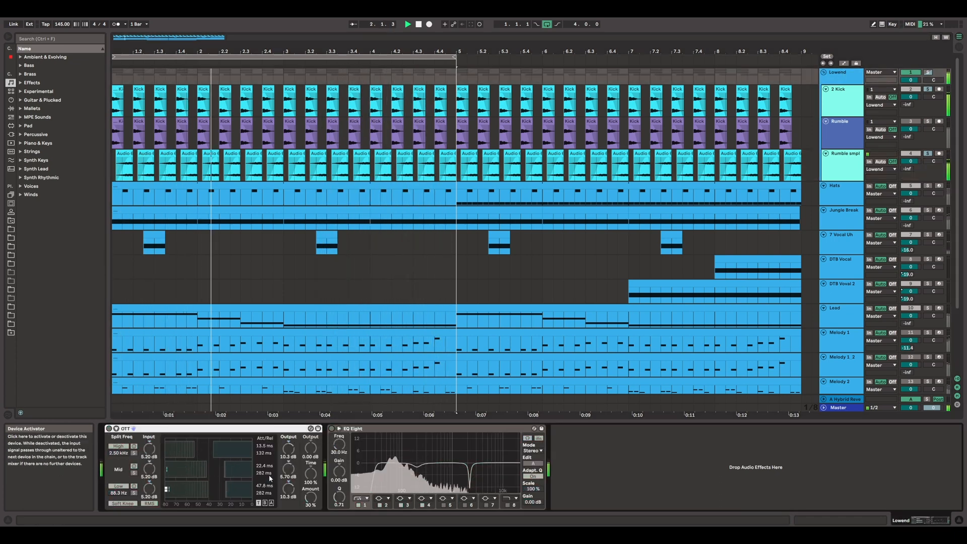
- Re-enable the OTT and EQ Eight effects on the Lowend group and stop playback
click(108, 429)
click(331, 429)
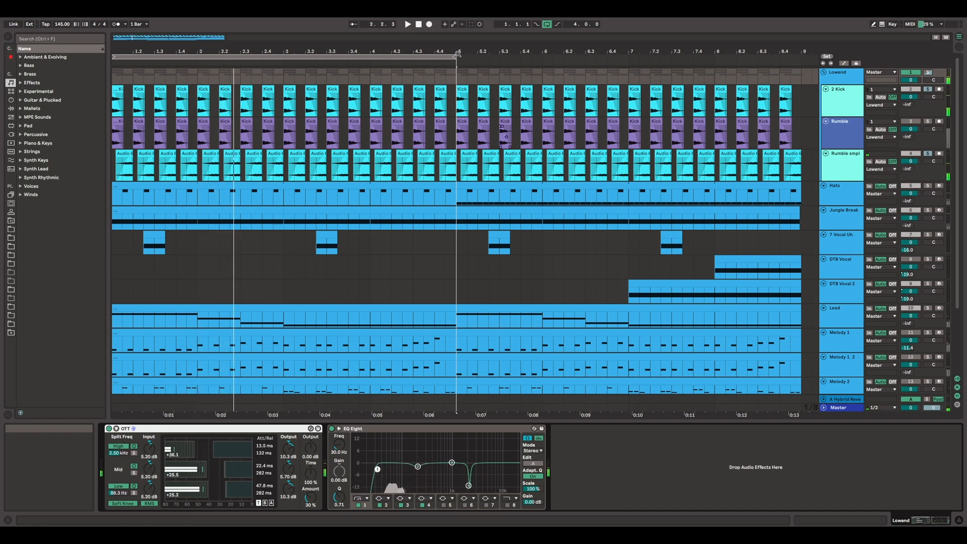
click(419, 24)
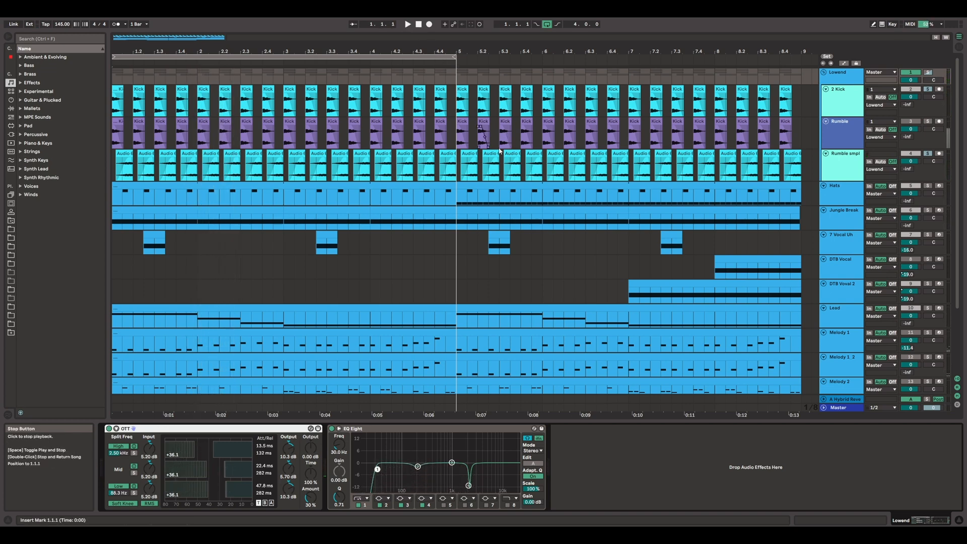
- Solo the Hats track and play its first clip with the notes shown in an enlarged note editor
click(850, 192)
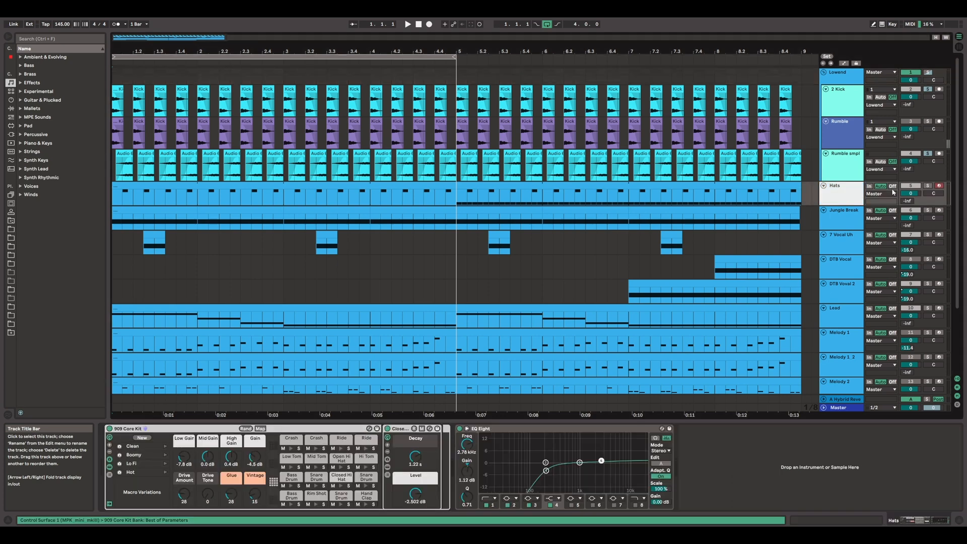
click(140, 192)
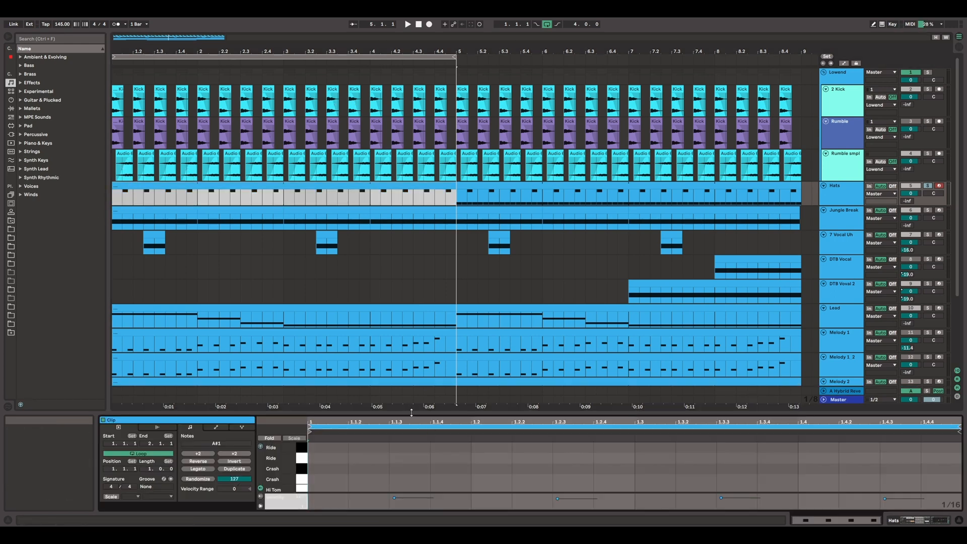
mouse_move(412, 414)
mouse_down()
mouse_move(400, 330)
mouse_move(413, 361)
mouse_move(403, 397)
mouse_up()
key(space)
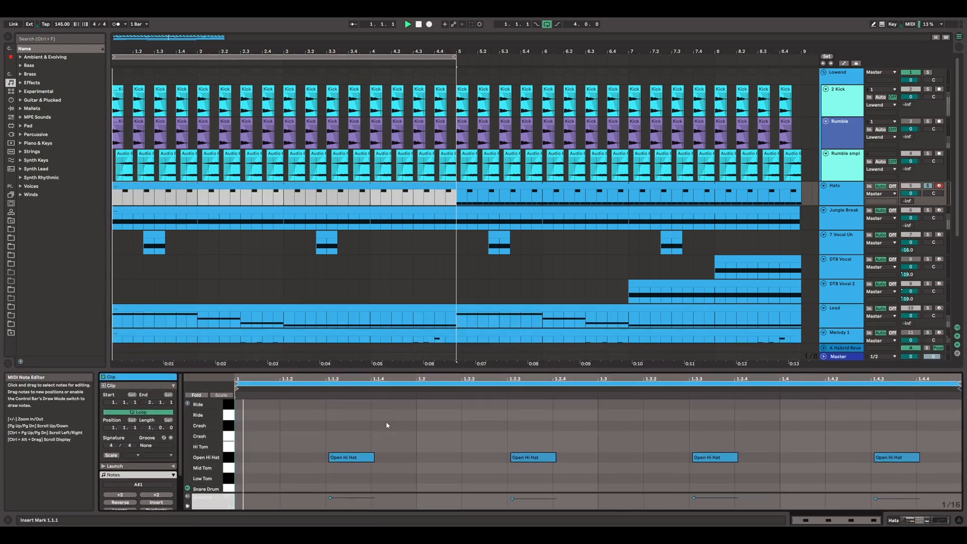
- Play the Hats with the soloed low end, showing the Hats devices and checking the levels in the Session View mixer
double_click(838, 190)
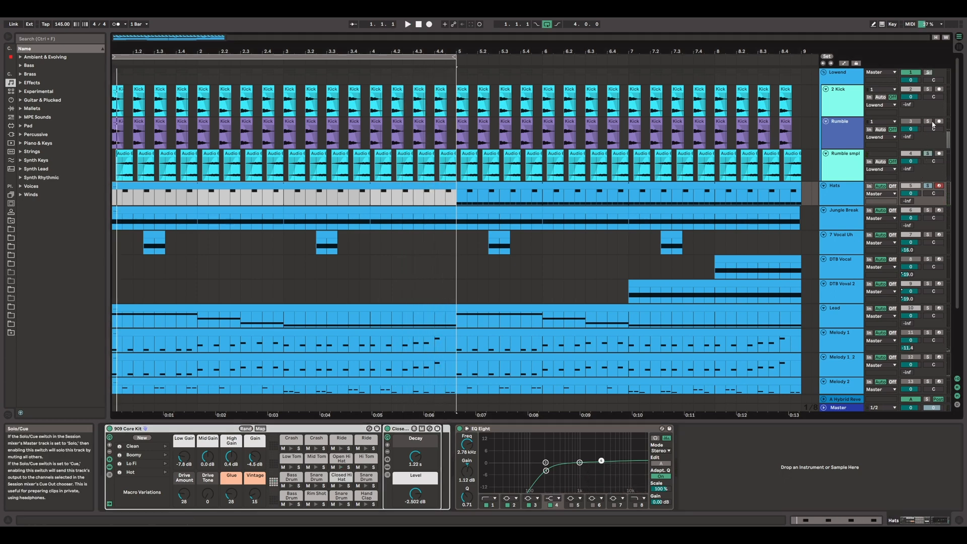
key(space)
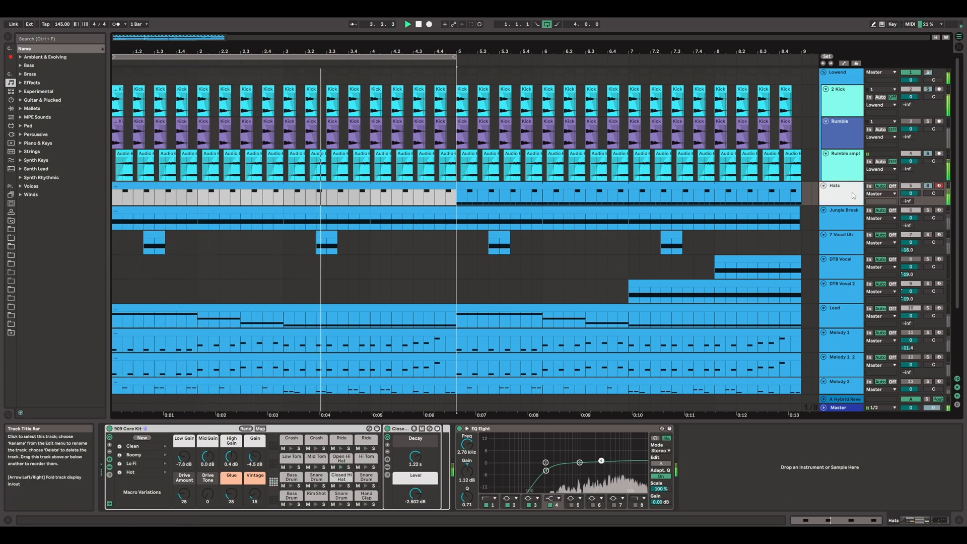
key(Tab)
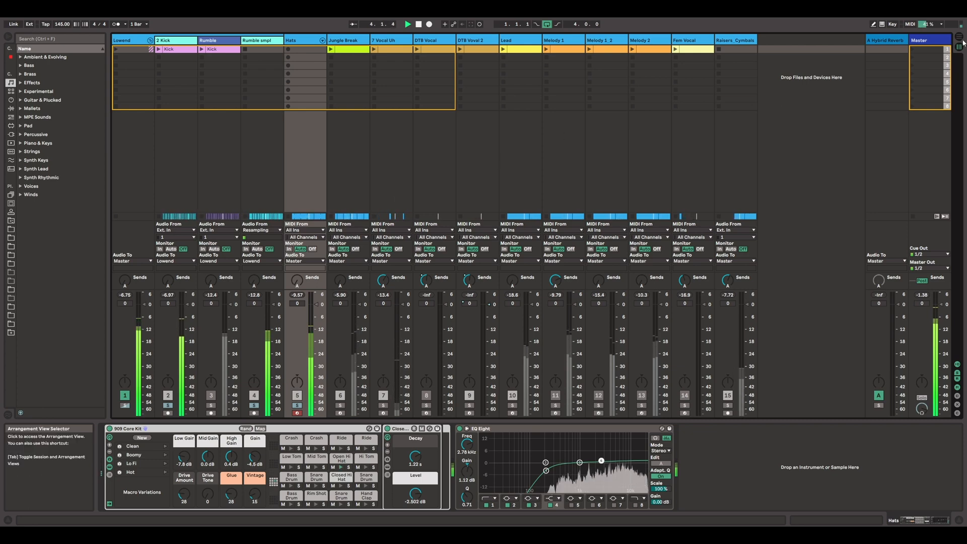
key(Tab)
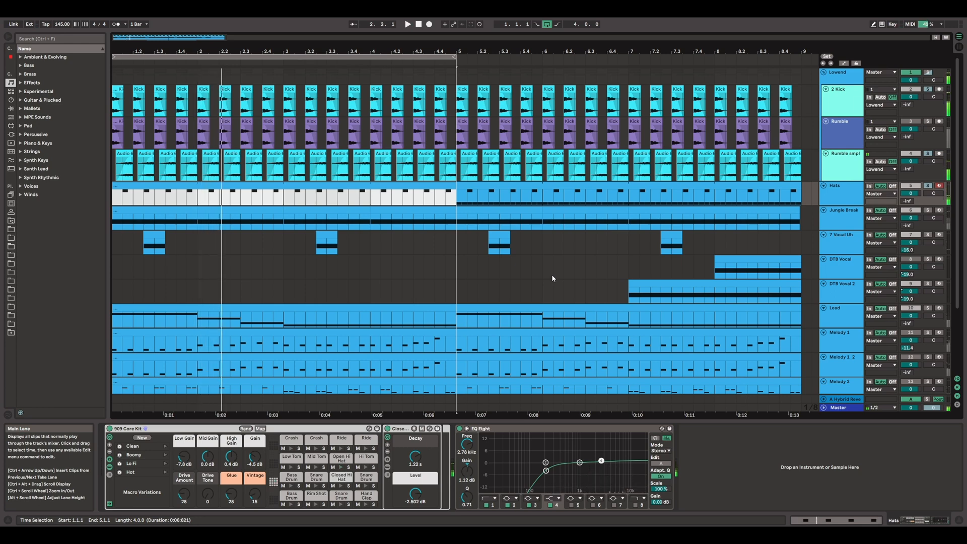
click(418, 25)
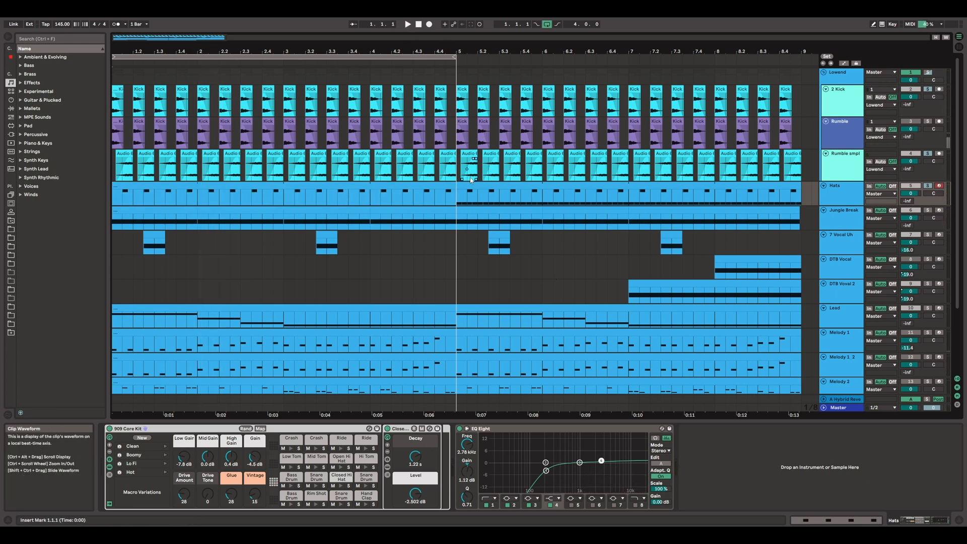
- Open the Hats clip at bar 5 and audition it with the loop moved to bars 5 through 9
double_click(474, 189)
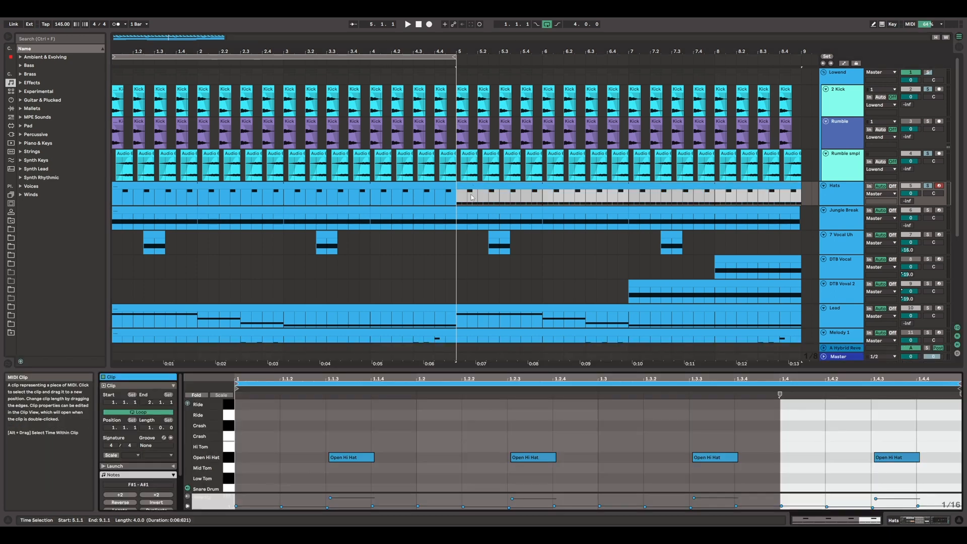
scroll(403, 460, down, 2)
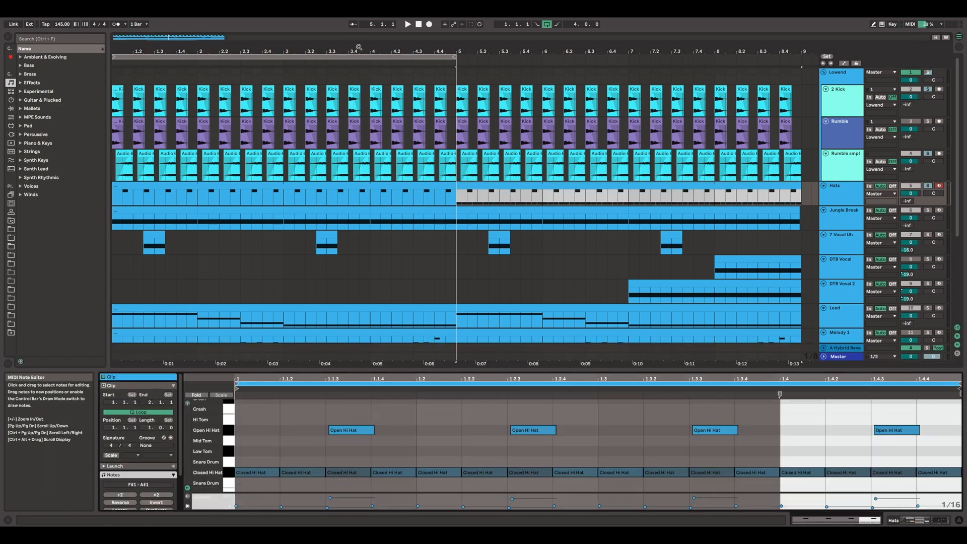
drag(360, 56, 707, 78)
key(space)
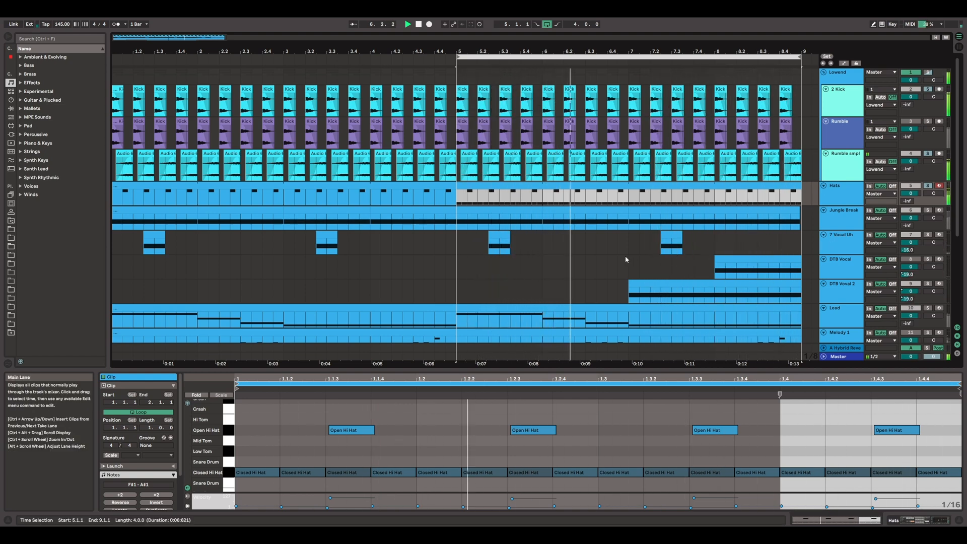
key(space)
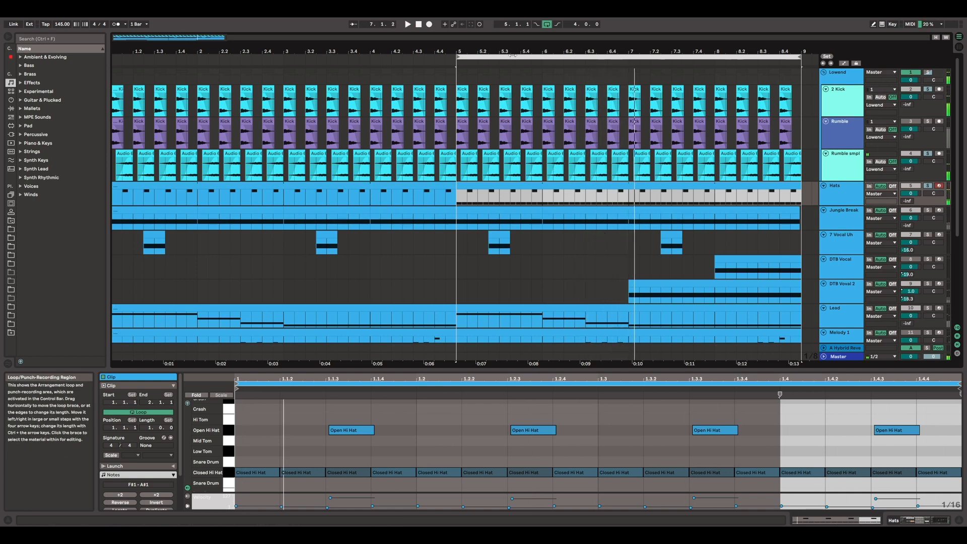
- Move the four-bar loop back to bar 1 and play the first Hats section for comparison
drag(505, 56, 159, 99)
key(space)
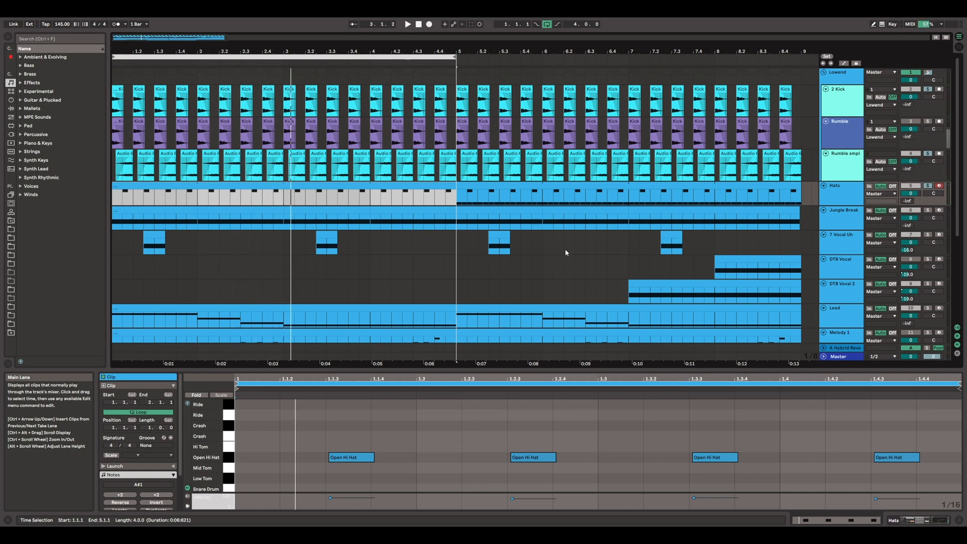
- Solo the Jungle Break track on its own and play it from the start with its devices shown
click(851, 216)
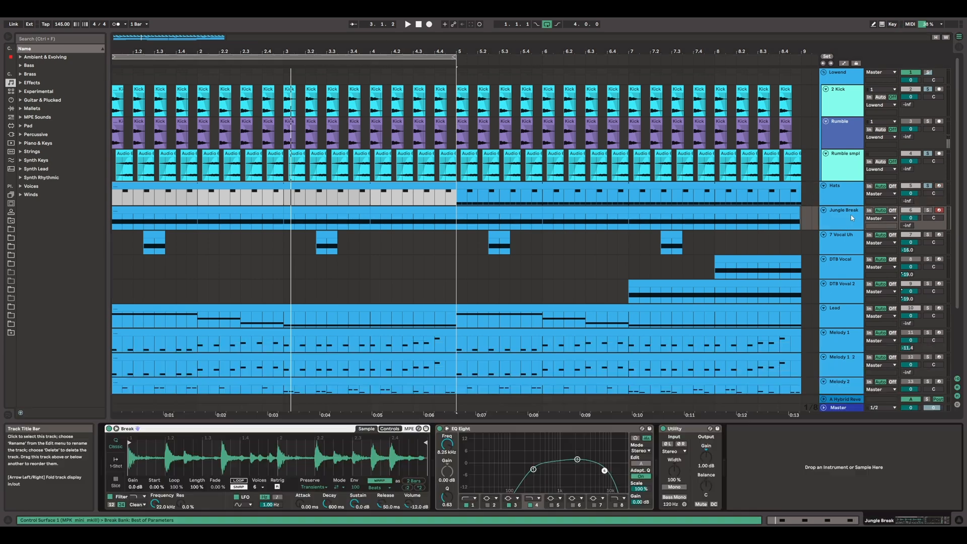
click(928, 211)
click(418, 24)
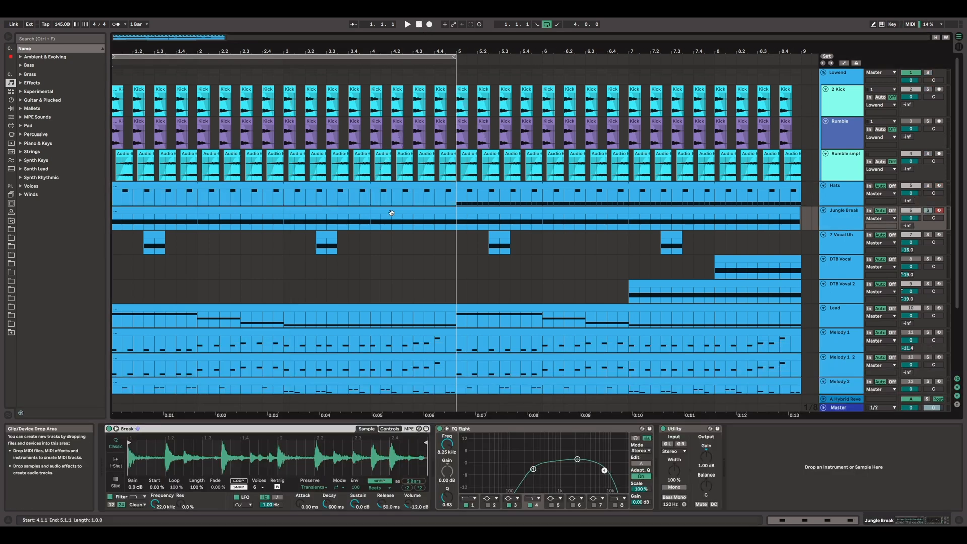
key(space)
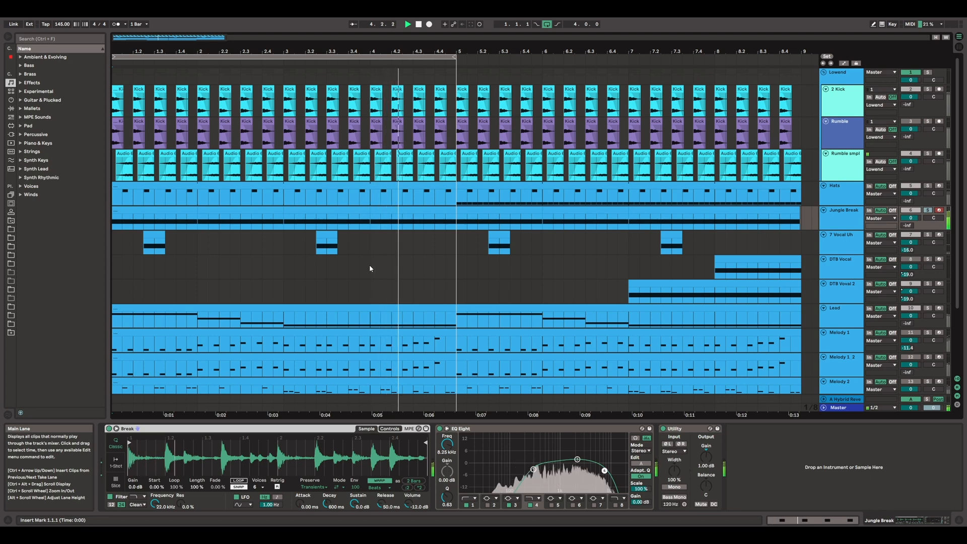
- Select the Jungle Break section from bar 3 to bar 5 during playback, and stop playback
click(375, 212)
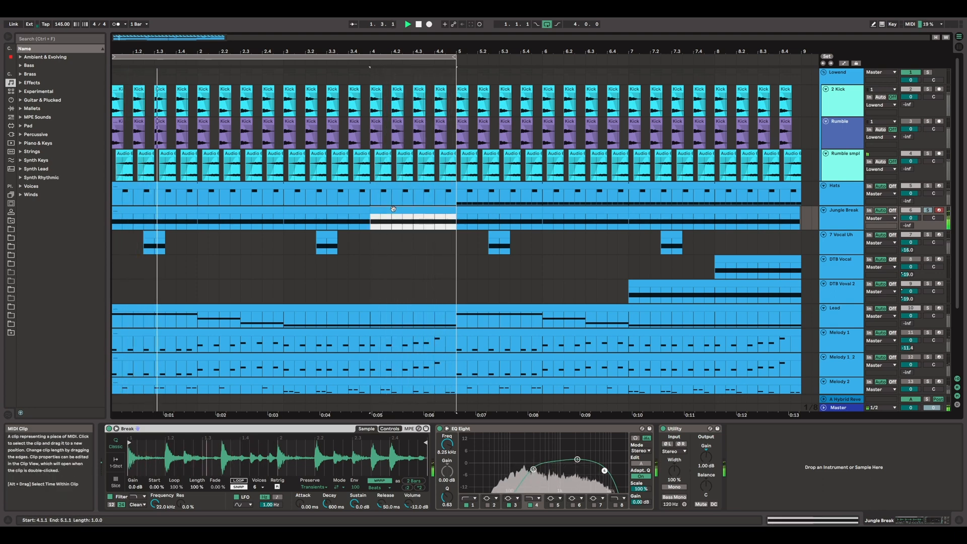
drag(284, 215, 456, 217)
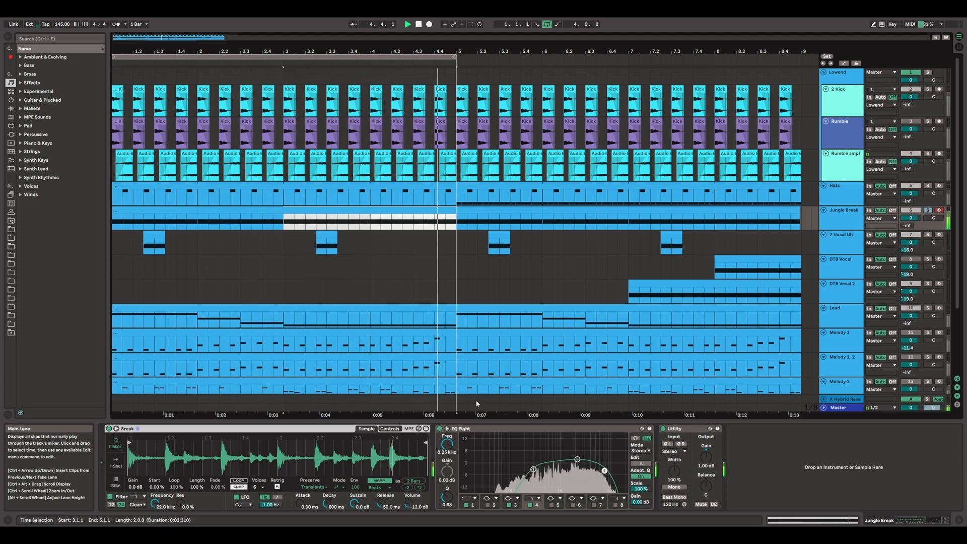
click(418, 24)
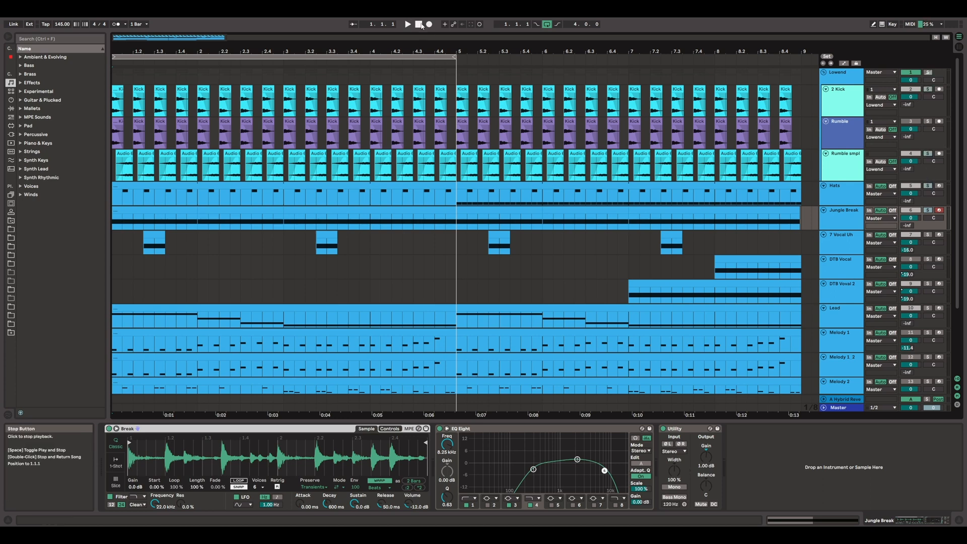
- Play the break with the low end and hats, extending the loop to bar 9 and moving its start to bar 5
key(space)
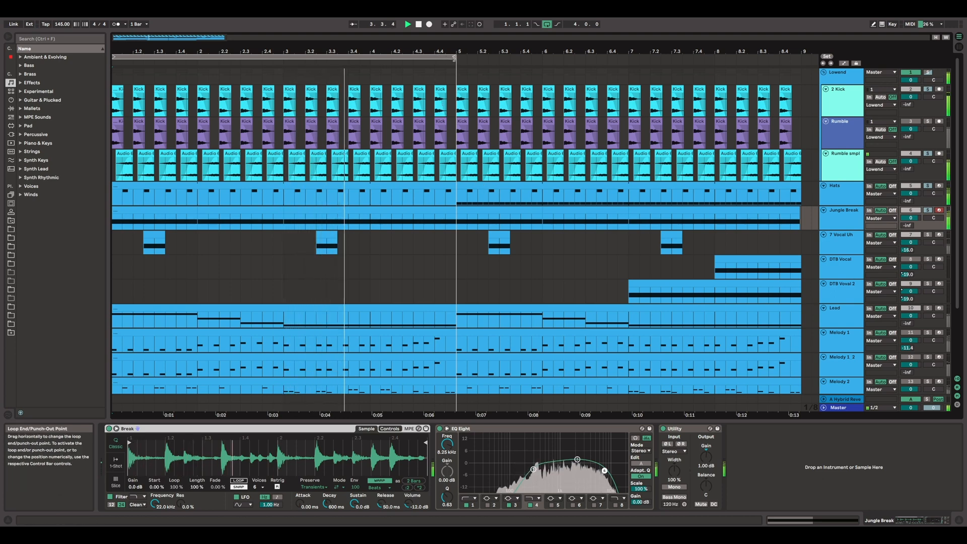
drag(455, 57, 798, 75)
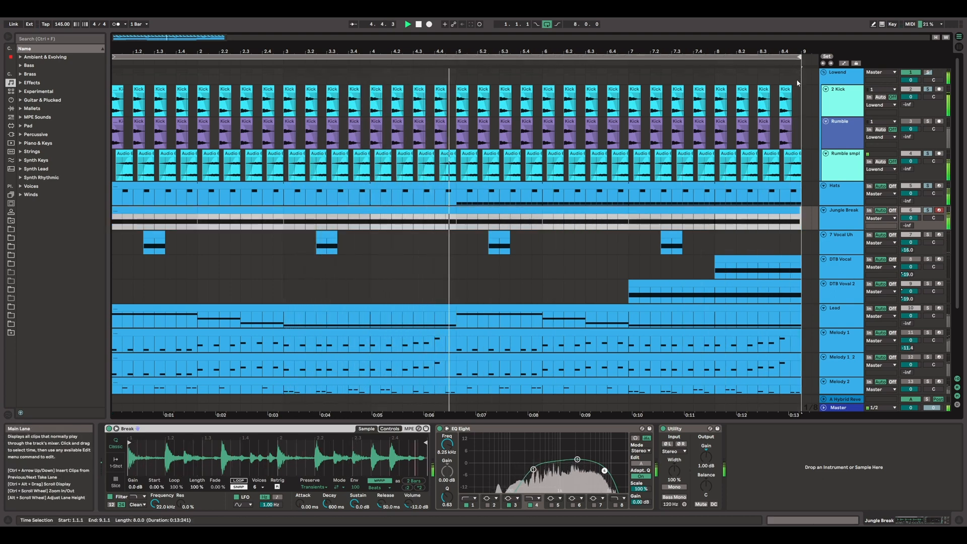
drag(114, 56, 456, 70)
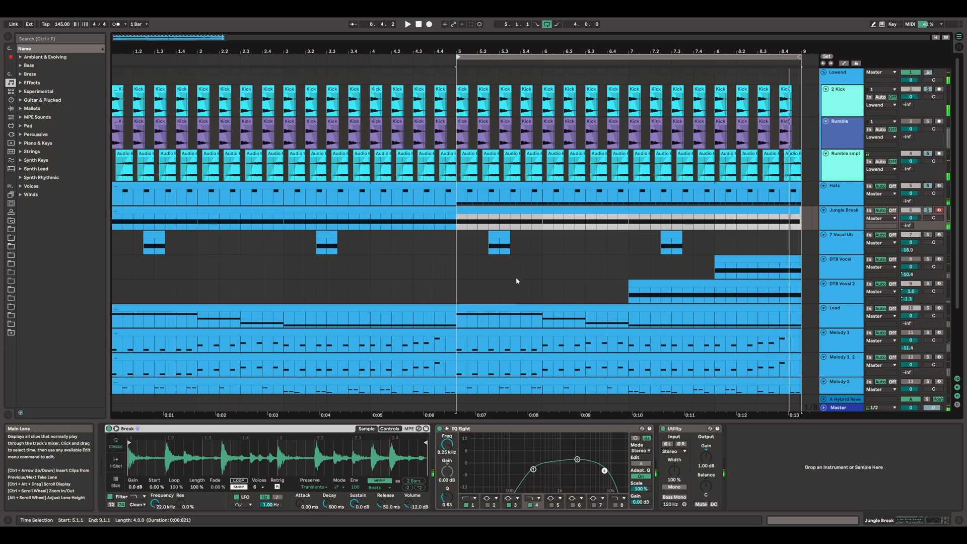
- Show the Vocal Uh track's devices and play it soloed together with the drums and low end
click(850, 245)
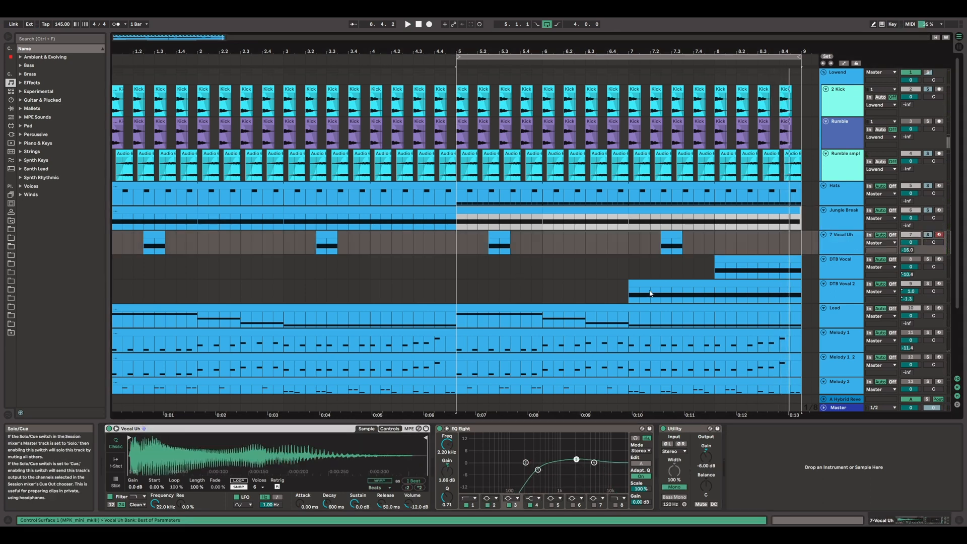
key(space)
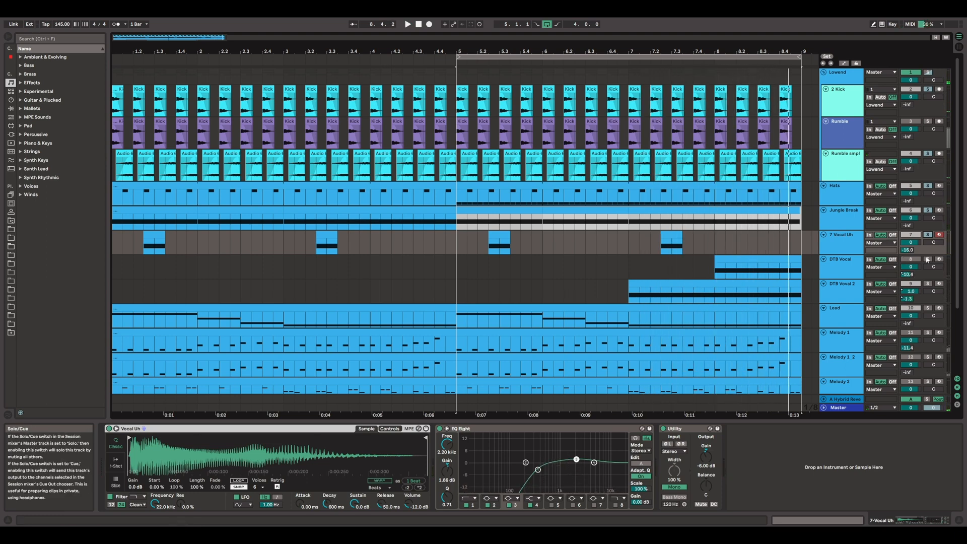
- Play the soloed DTB Vocal track in the mix, muting the Lowend group to expose the vocal and unmuting it again
click(851, 268)
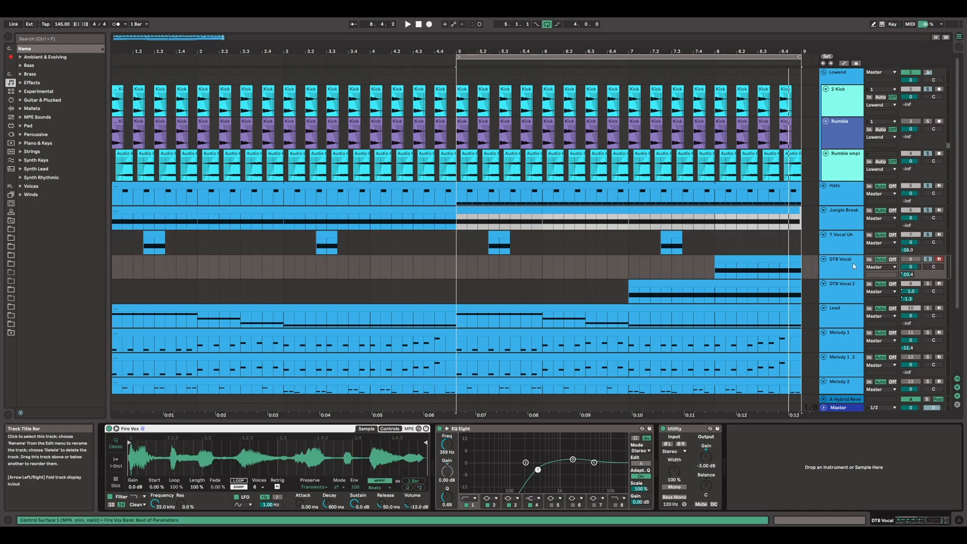
key(space)
click(911, 73)
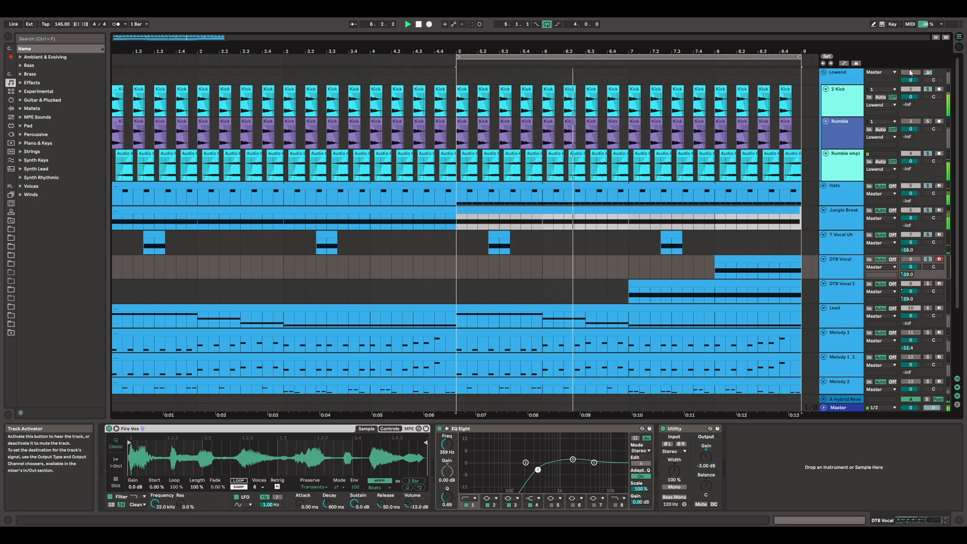
click(910, 72)
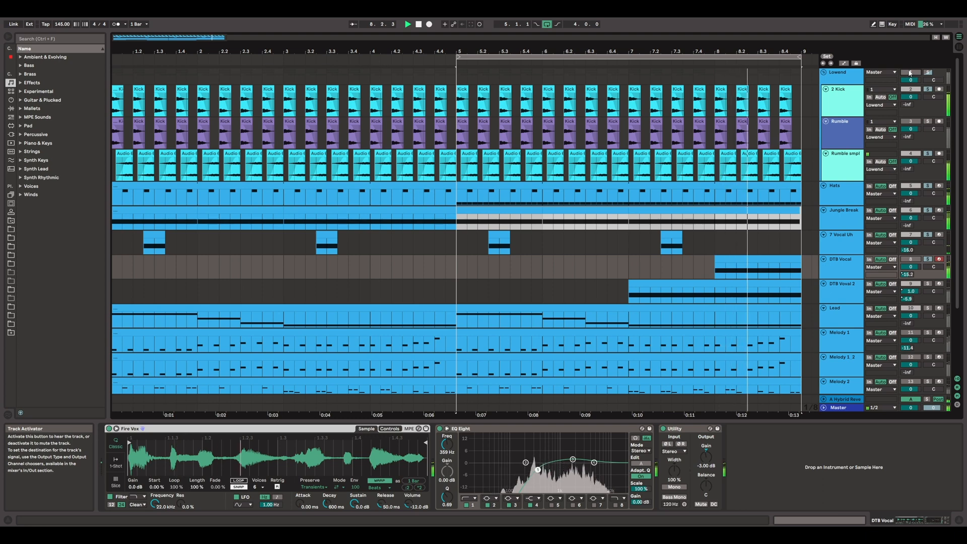
click(910, 73)
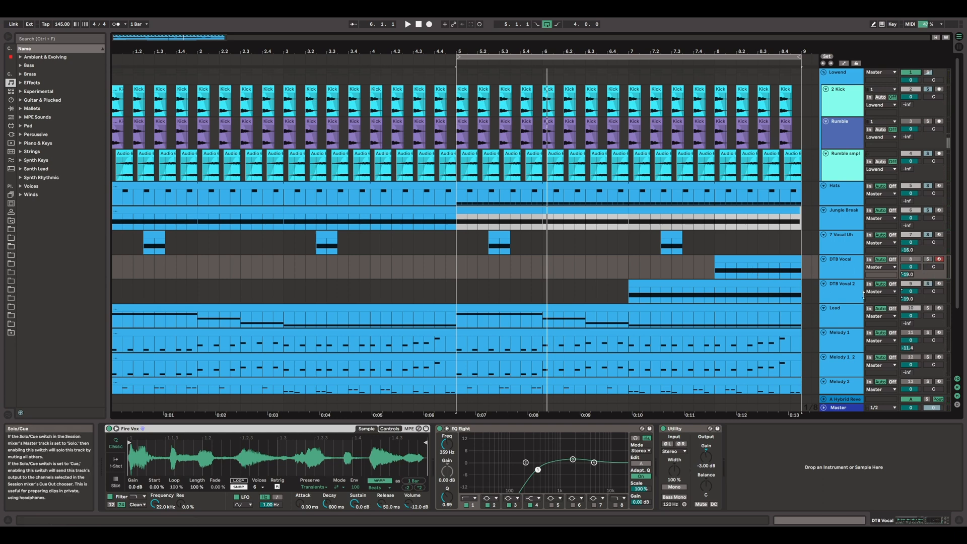
- Add DTB Vocal 2 to the soloed tracks, play the loop with its devices shown, and return playback to the start
click(842, 294)
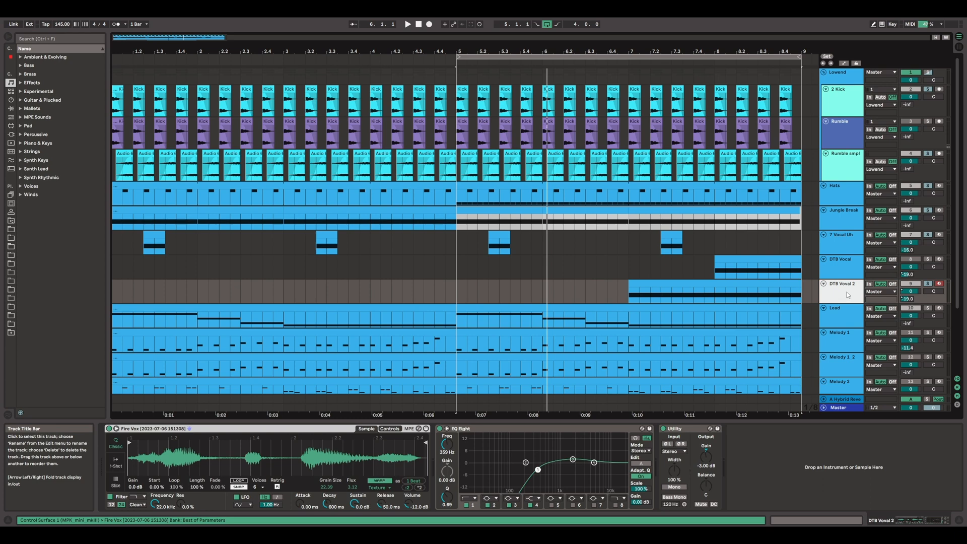
key(space)
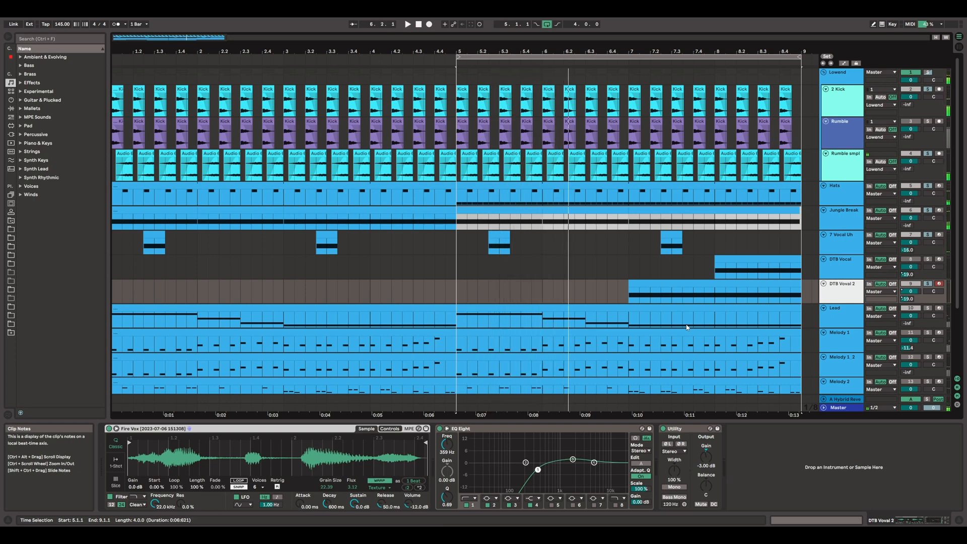
double_click(419, 25)
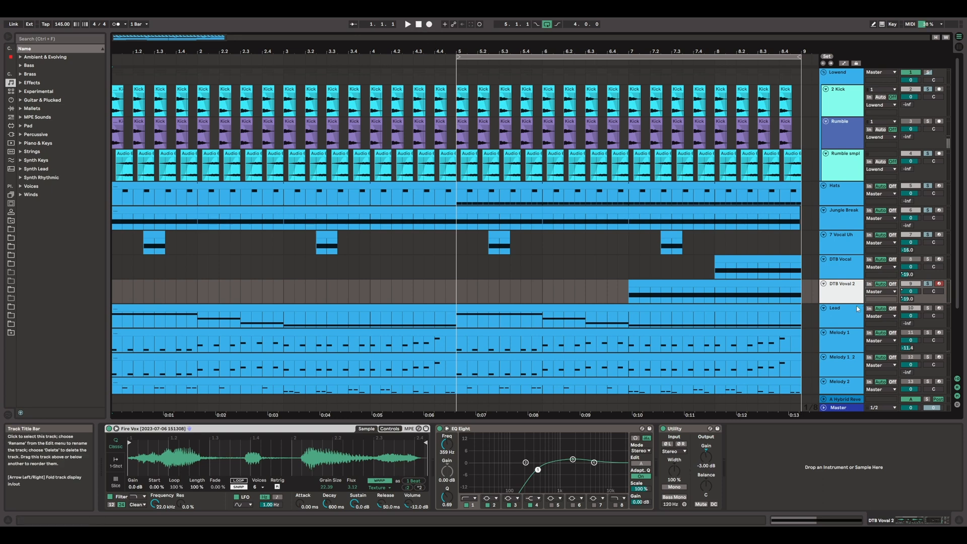
- Show the Lead track's device chain and open its clip at bar 5 in the note editor
click(844, 316)
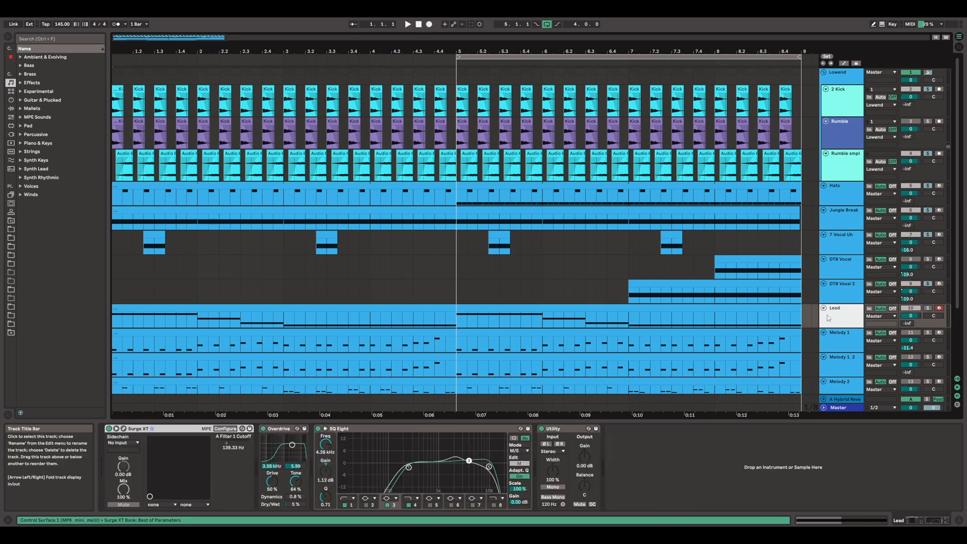
click(516, 308)
double_click(516, 307)
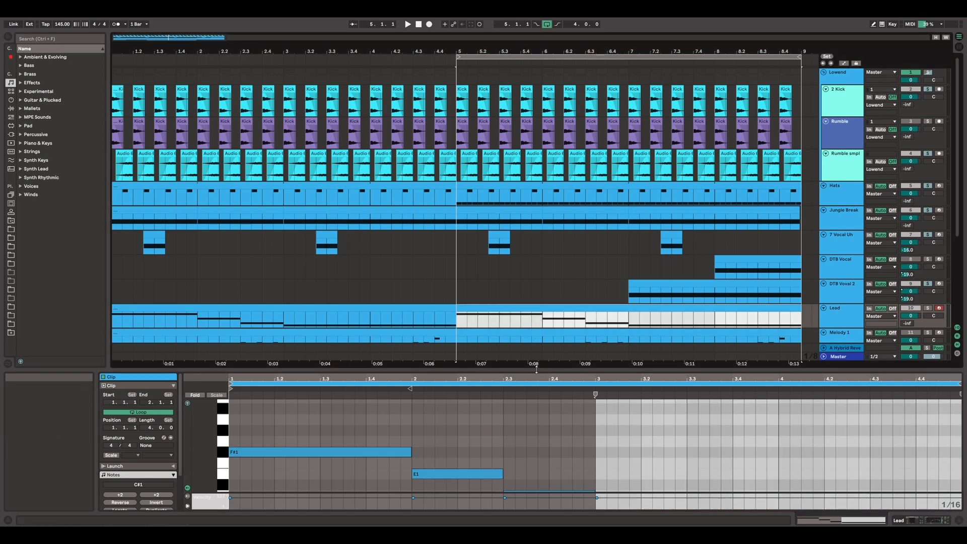
- Enlarge the note editor to show all of the Lead clip's notes and return playback to the start
drag(536, 369, 530, 326)
click(582, 395)
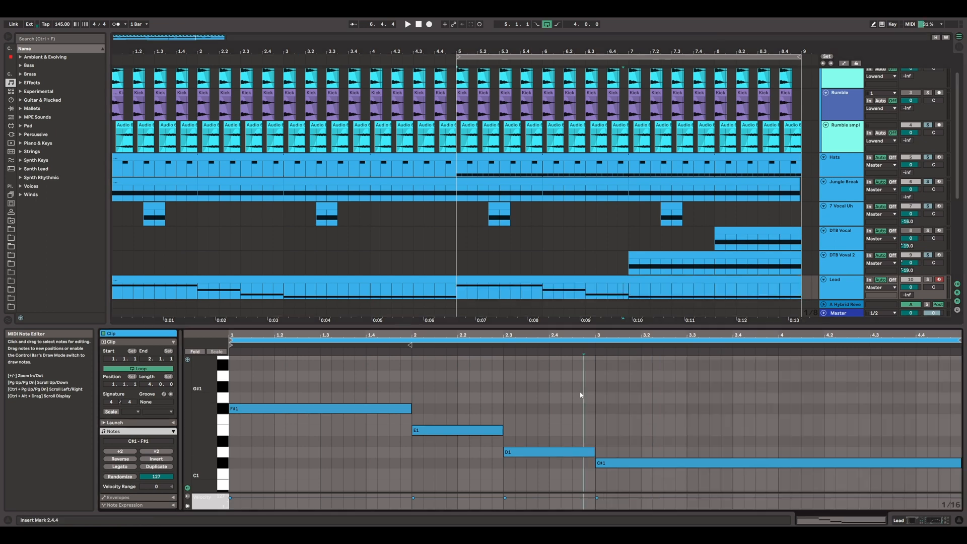
click(419, 24)
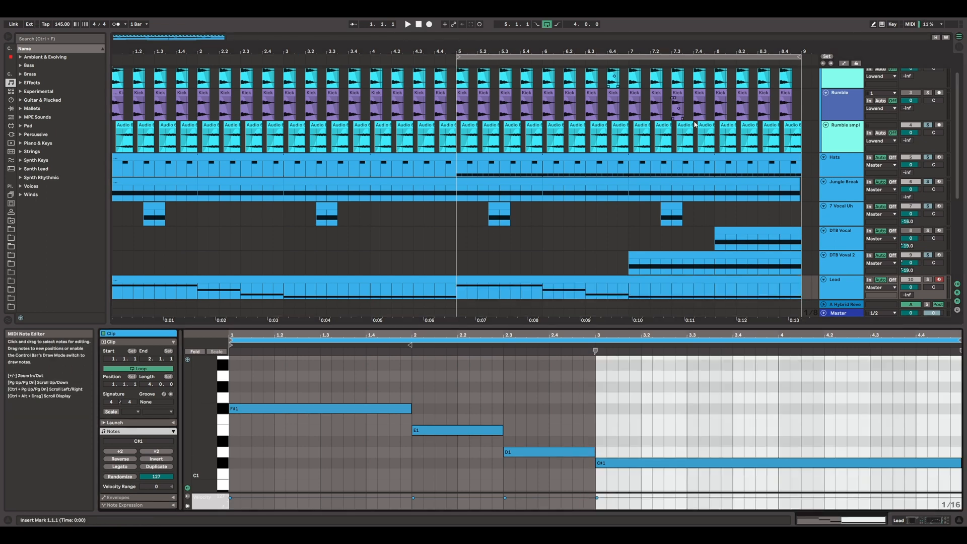
- Solo the Lead track, play it, and move the four-bar loop to start at bar 1
click(928, 280)
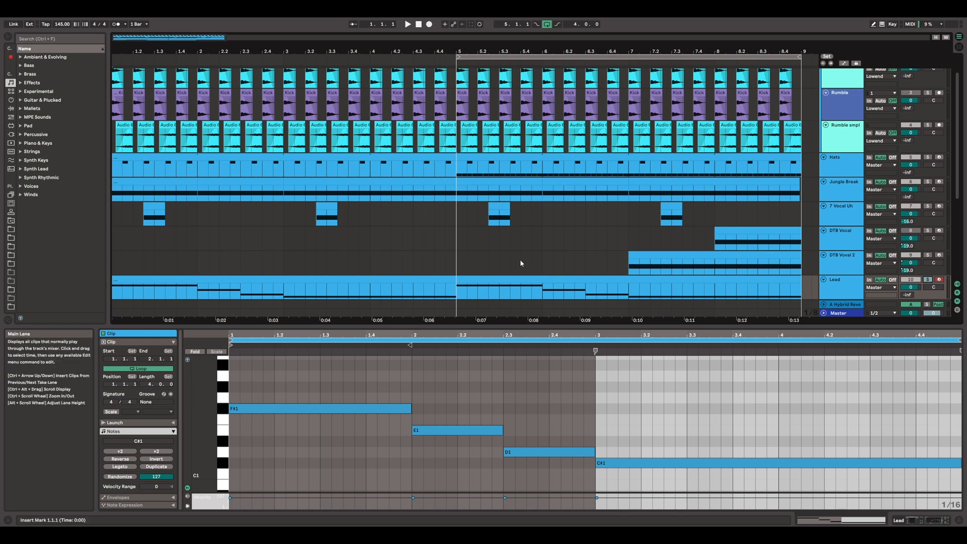
scroll(520, 259, down, 3)
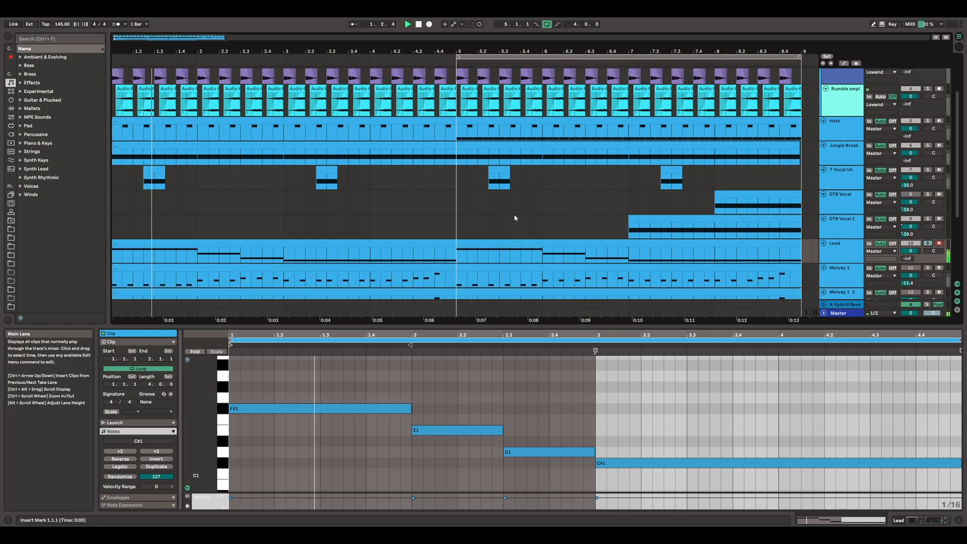
drag(502, 58, 155, 58)
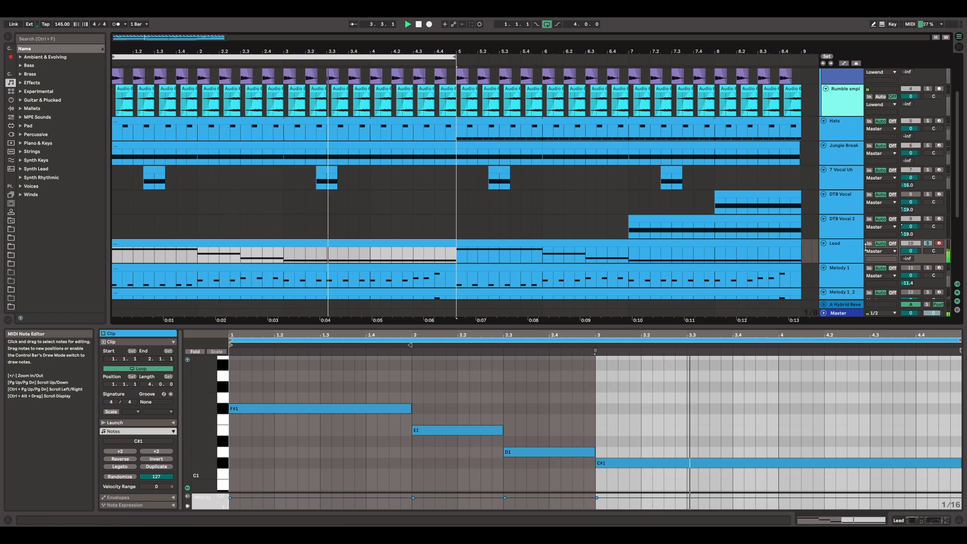
- Show the Lead track's Surge XT synth with the Harsh patch in the factory Leads category, and close the plug-in window
click(848, 248)
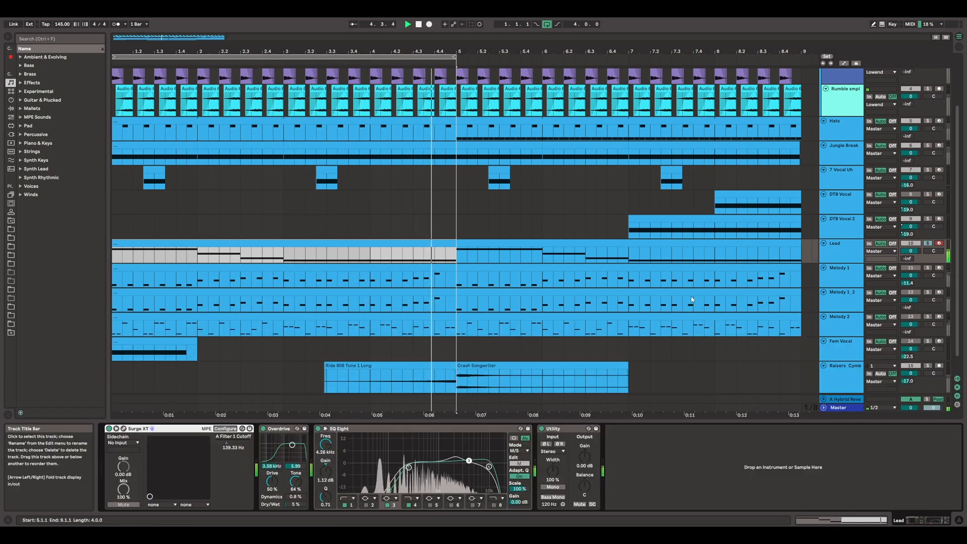
click(126, 430)
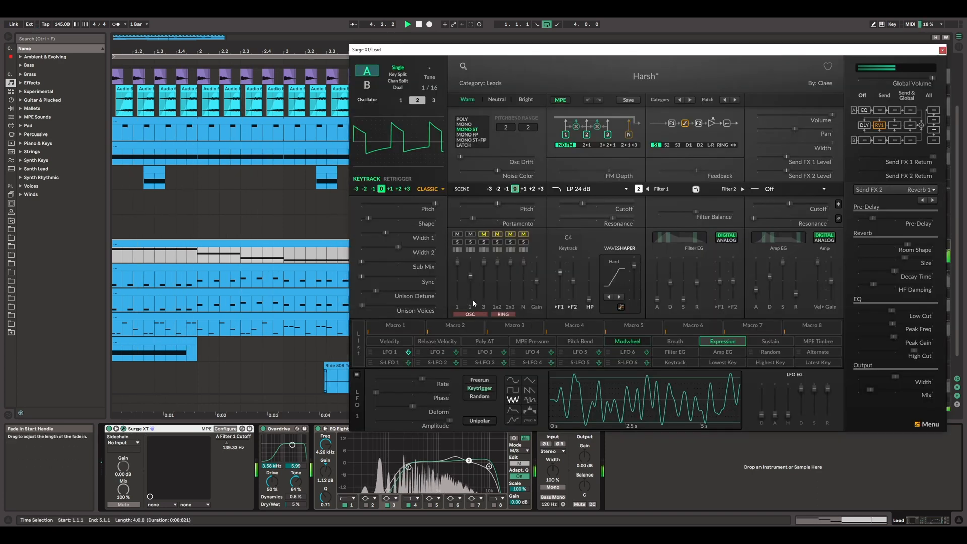
click(602, 76)
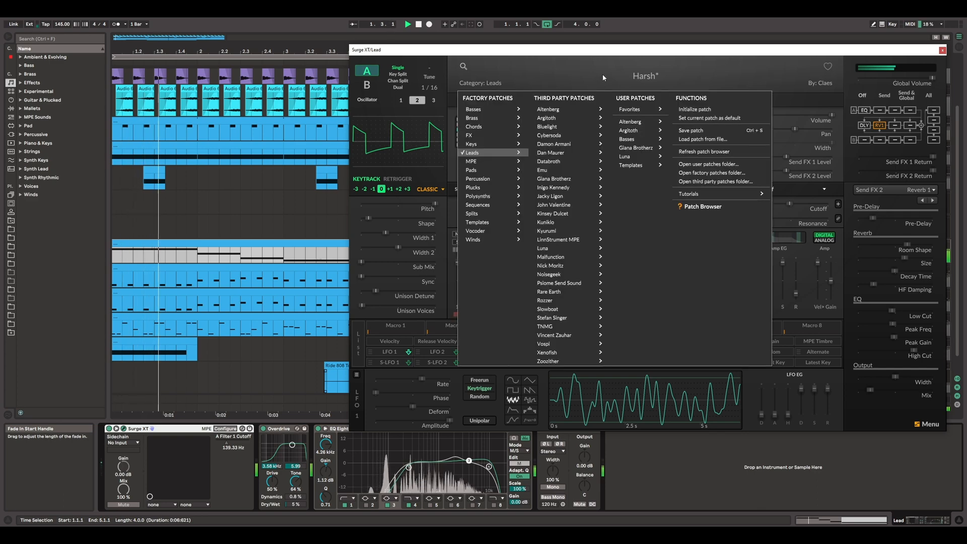
mouse_move(507, 154)
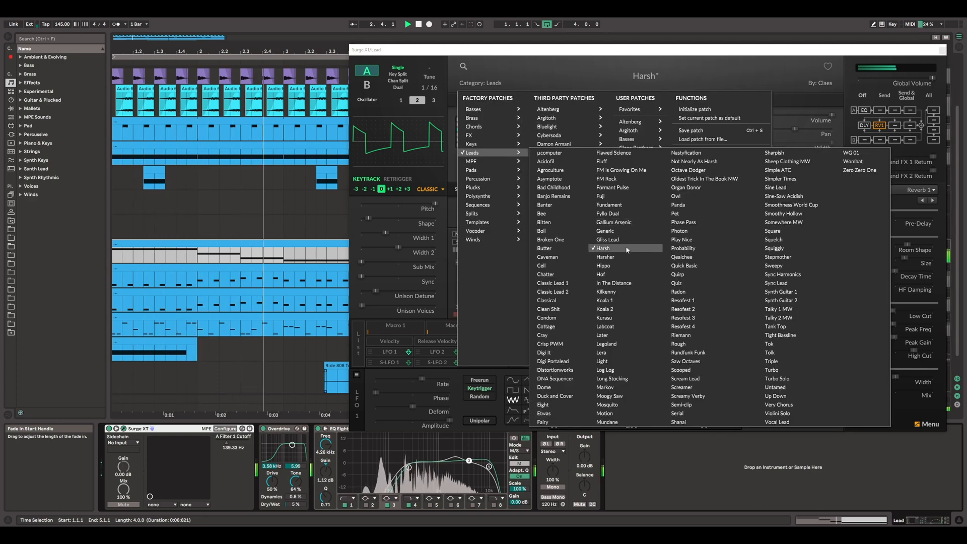
click(756, 56)
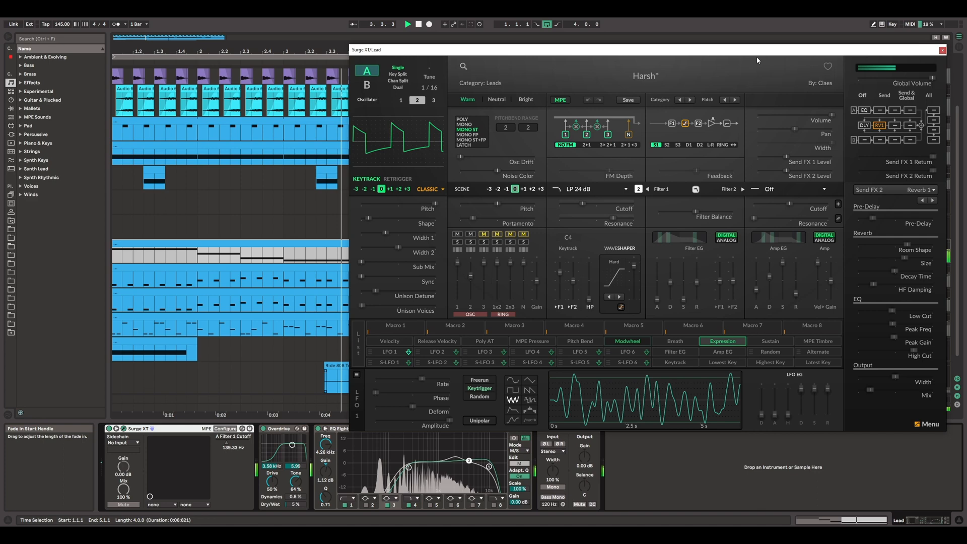
click(943, 50)
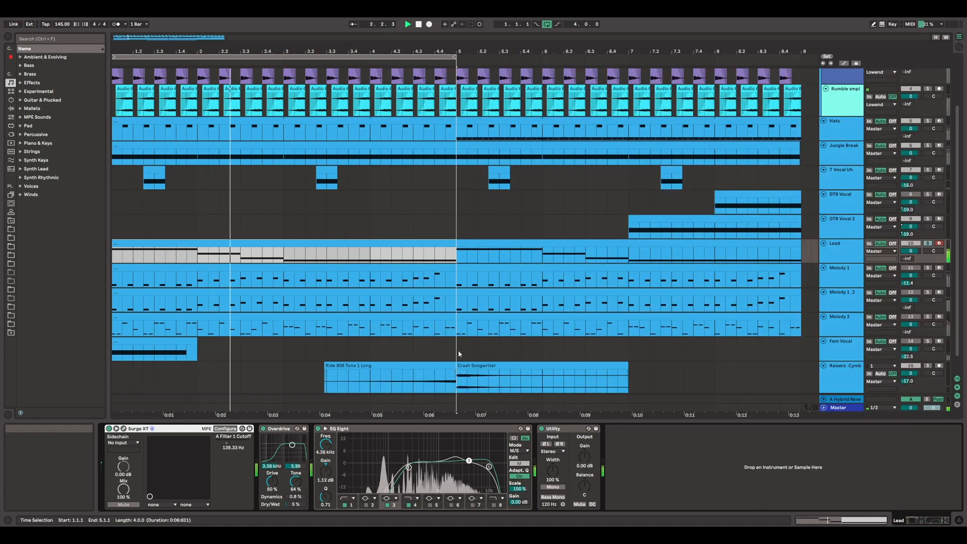
- Bypass the Lead's Overdrive and EQ Eight to compare the sound, and switch both devices back on
click(263, 429)
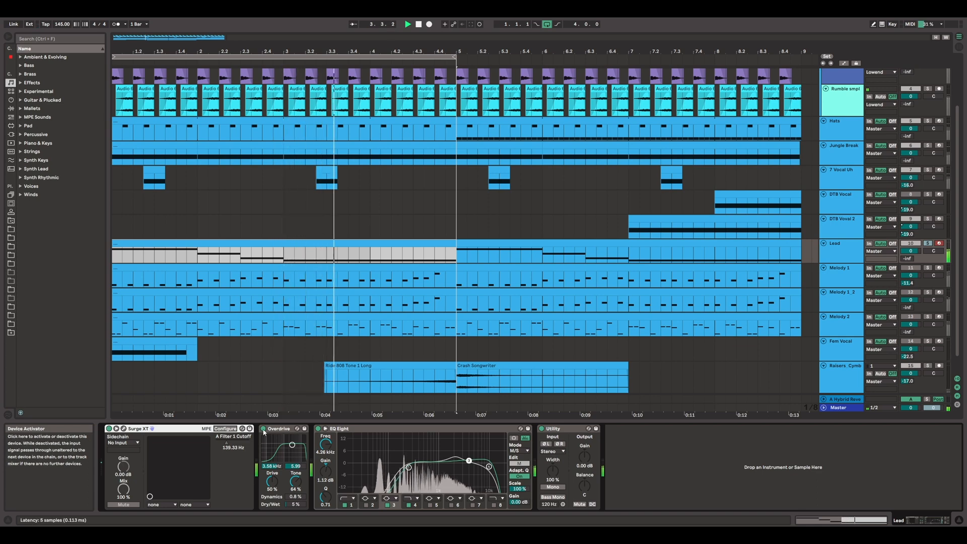
click(317, 429)
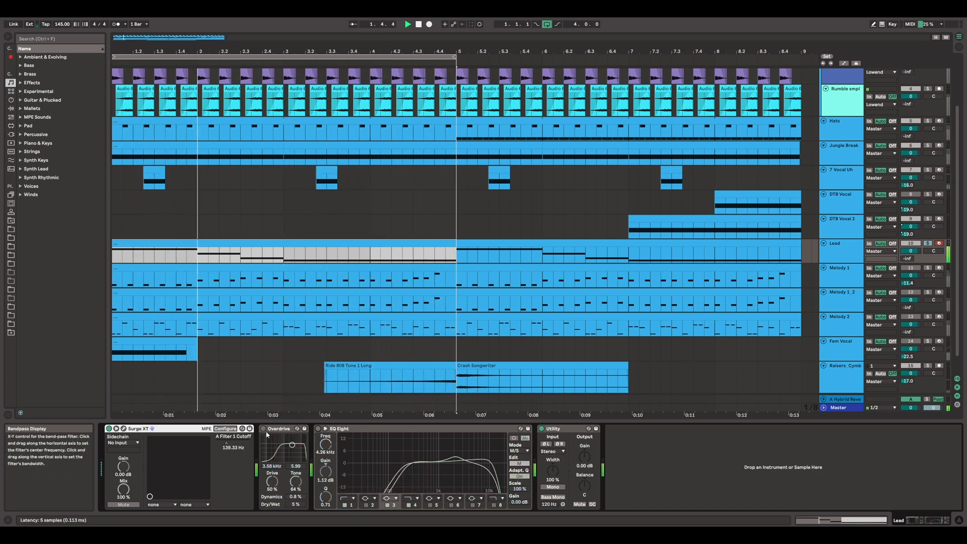
click(263, 428)
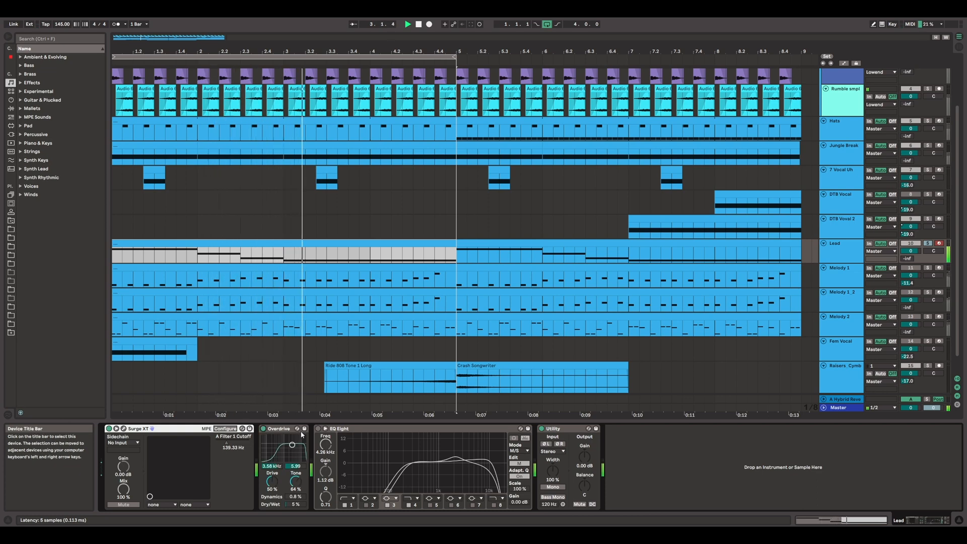
click(317, 429)
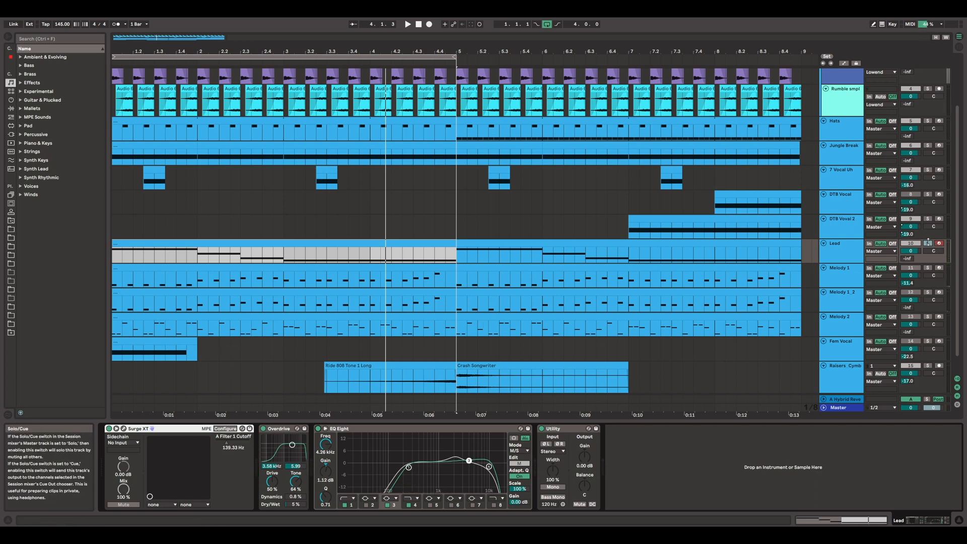
- Play the Lead soloed with the low end, drums and vocals, move the loop to bar 5, and return playback to the start
scroll(929, 242, up, 1)
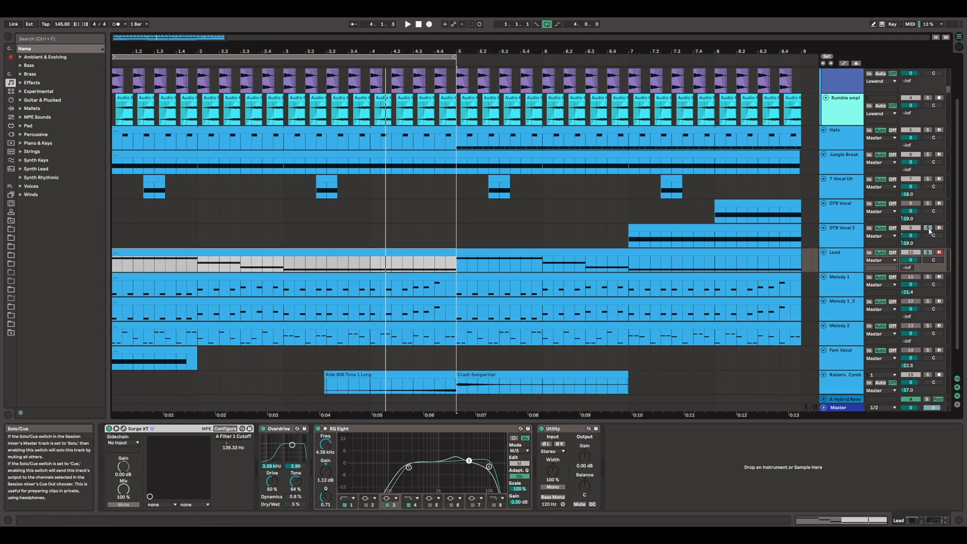
scroll(929, 227, up, 3)
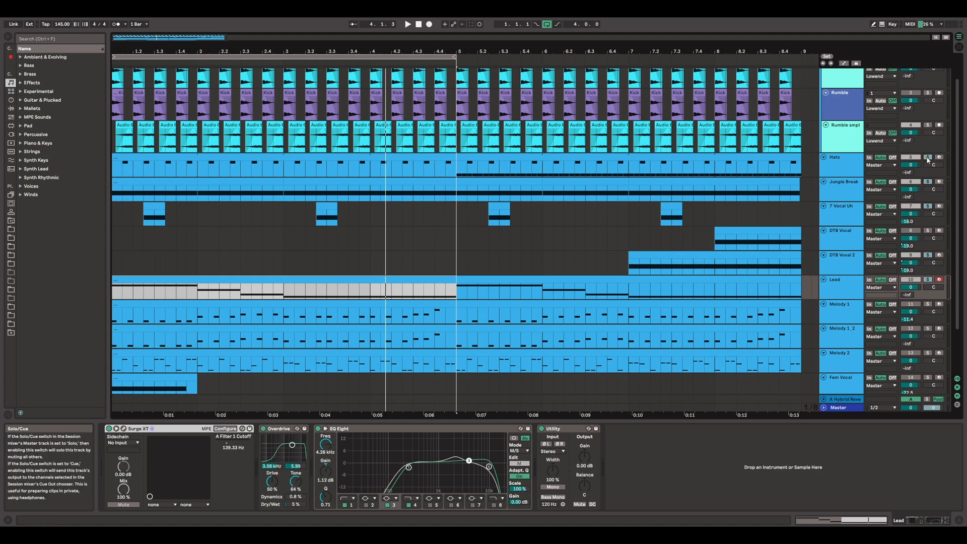
scroll(927, 146, up, 2)
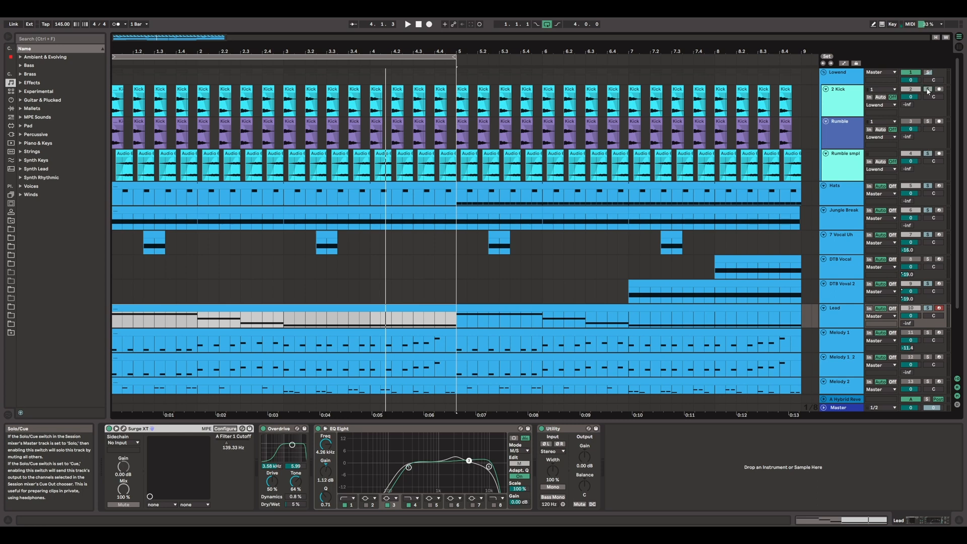
click(418, 25)
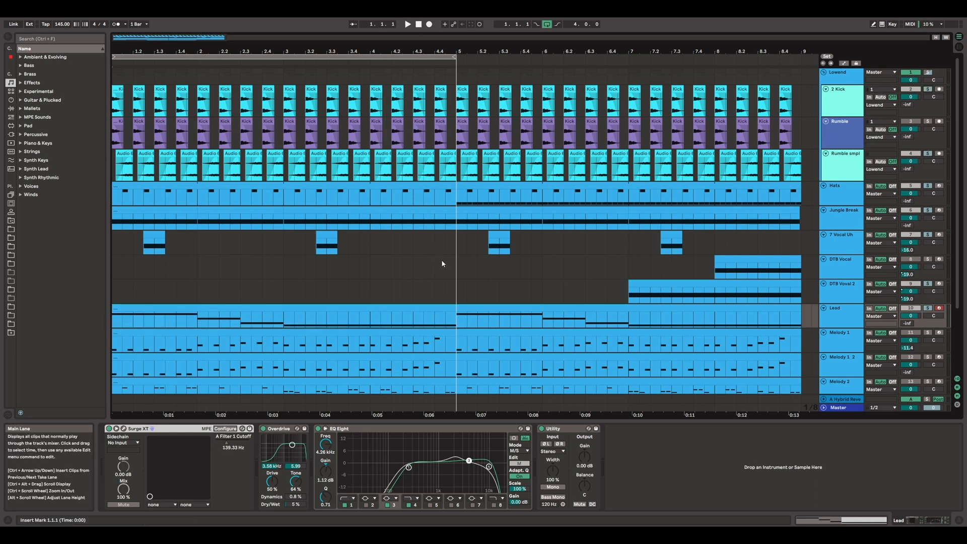
key(space)
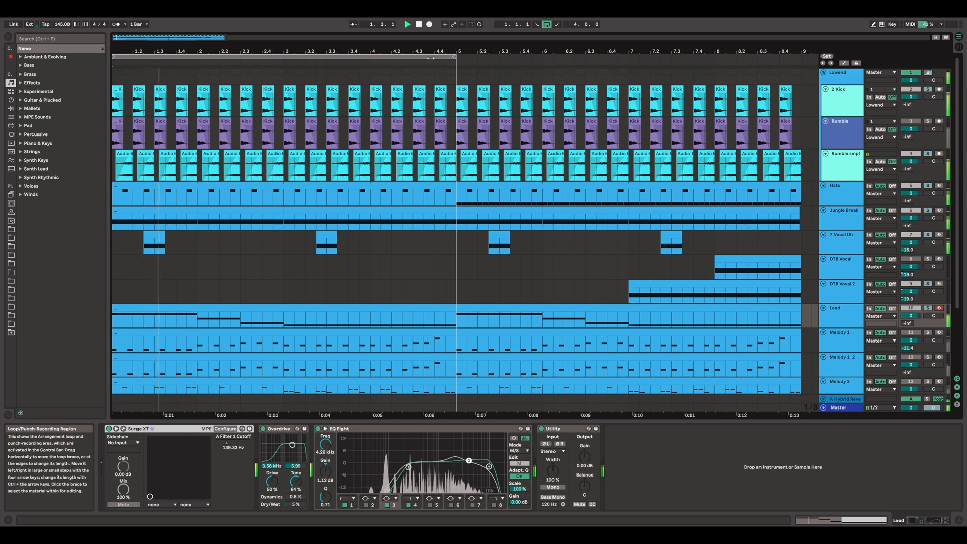
drag(428, 58, 775, 77)
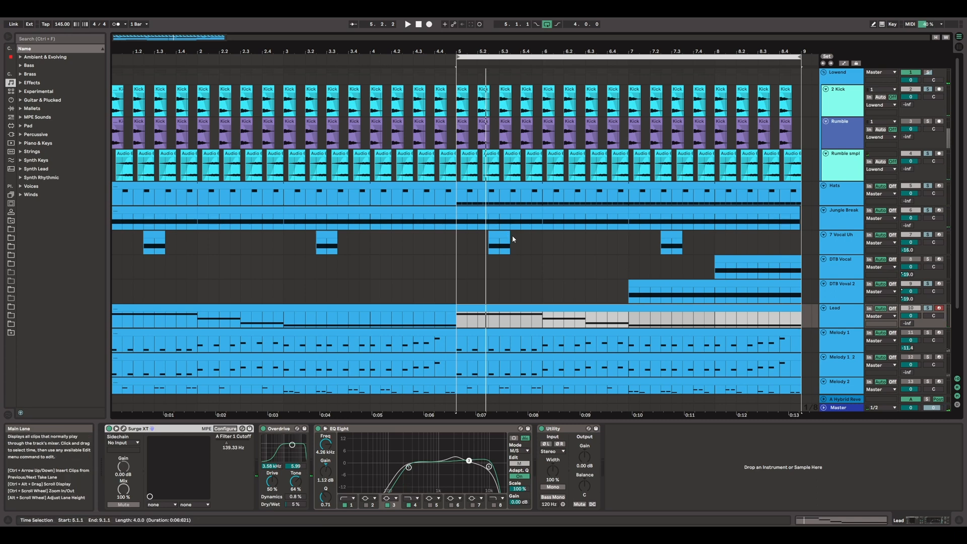
double_click(420, 24)
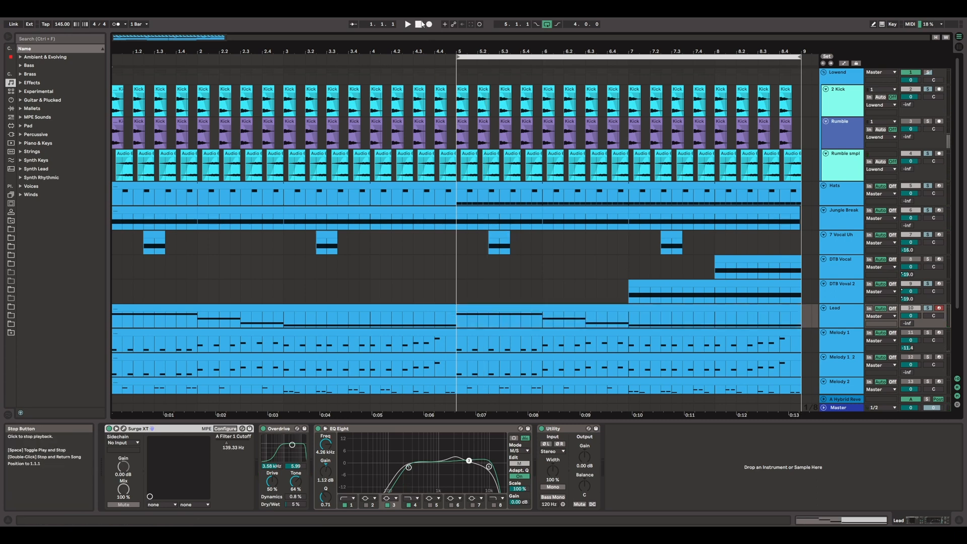
- Show the Melody 1 track's devices and open its clip at bar 5 in the note editor
scroll(599, 194, down, 1)
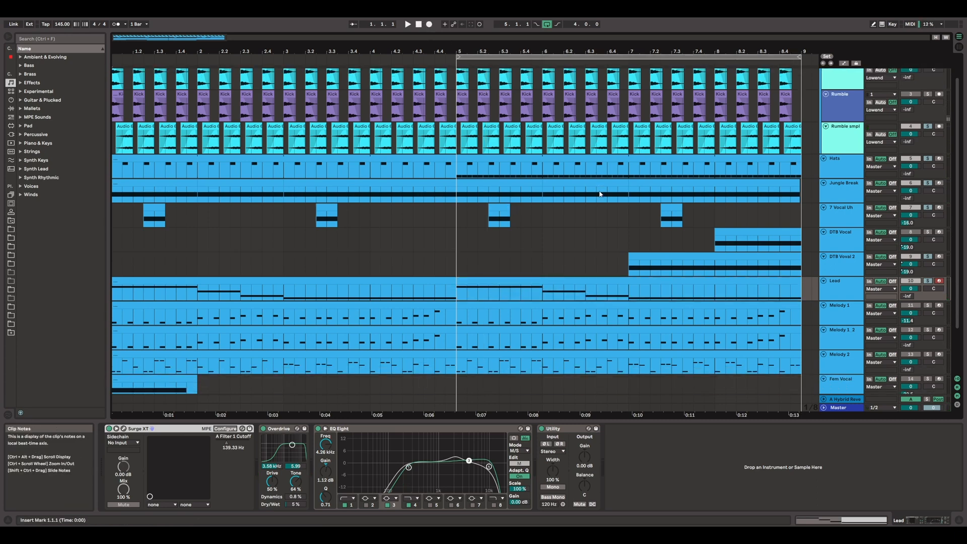
click(838, 317)
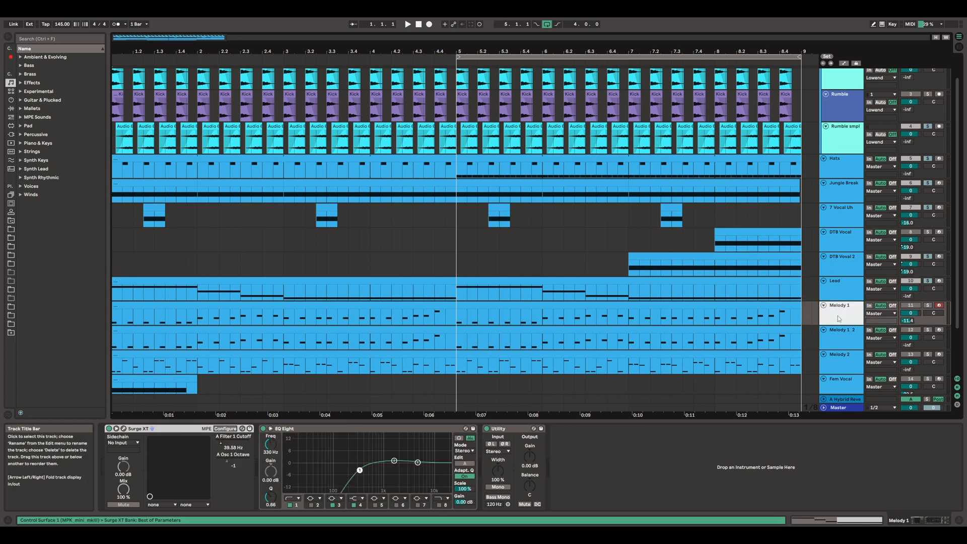
click(542, 305)
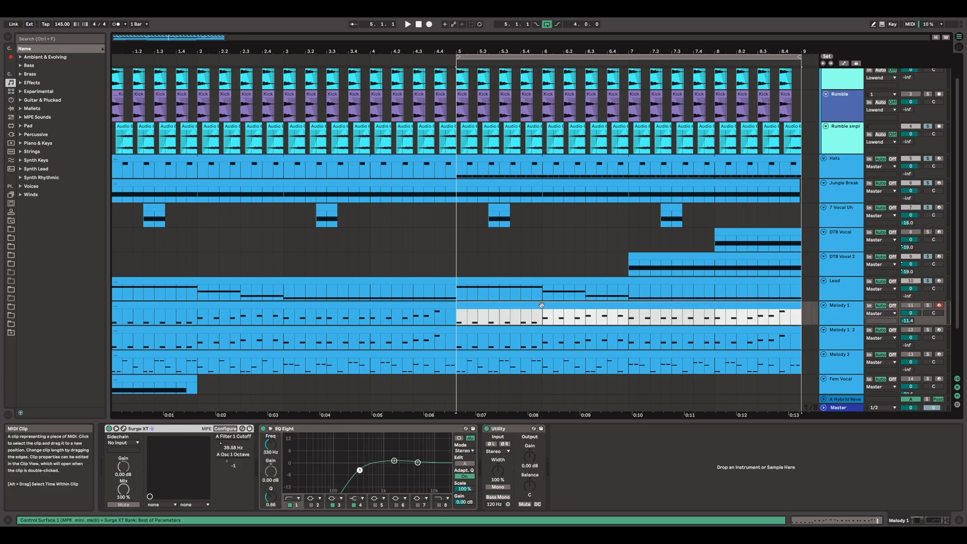
double_click(542, 306)
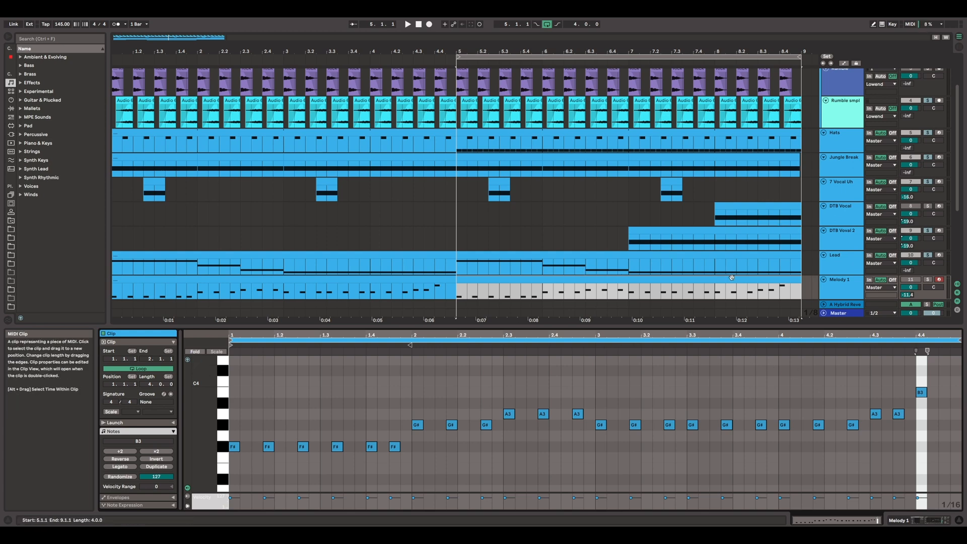
- Solo the Melody 1 track and play its pattern in the loop from bar 5
key(ctrl+d)
scroll(736, 283, down, 1)
click(929, 226)
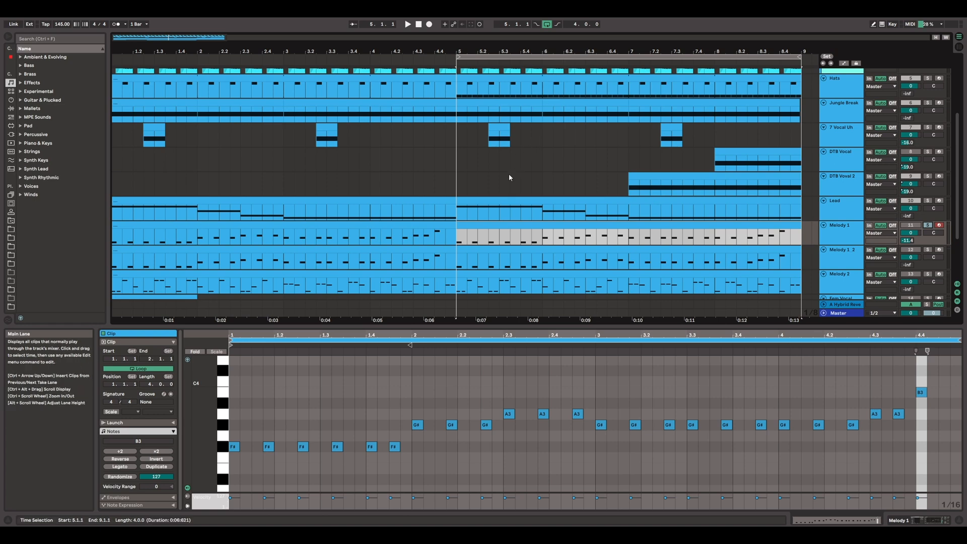
key(space)
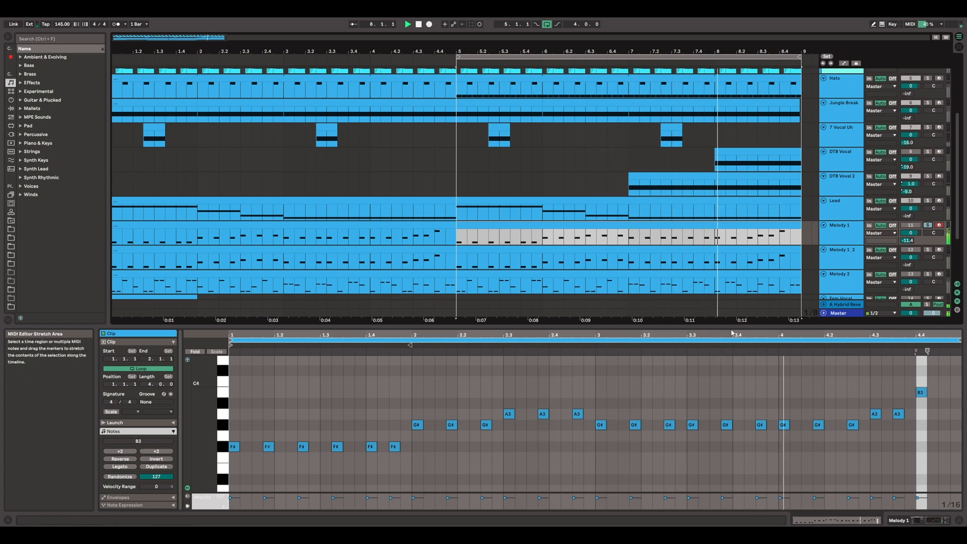
- Show Melody 1's Surge XT synth with the Happy patch in the factory Plucks category, and close the plug-in window
click(837, 235)
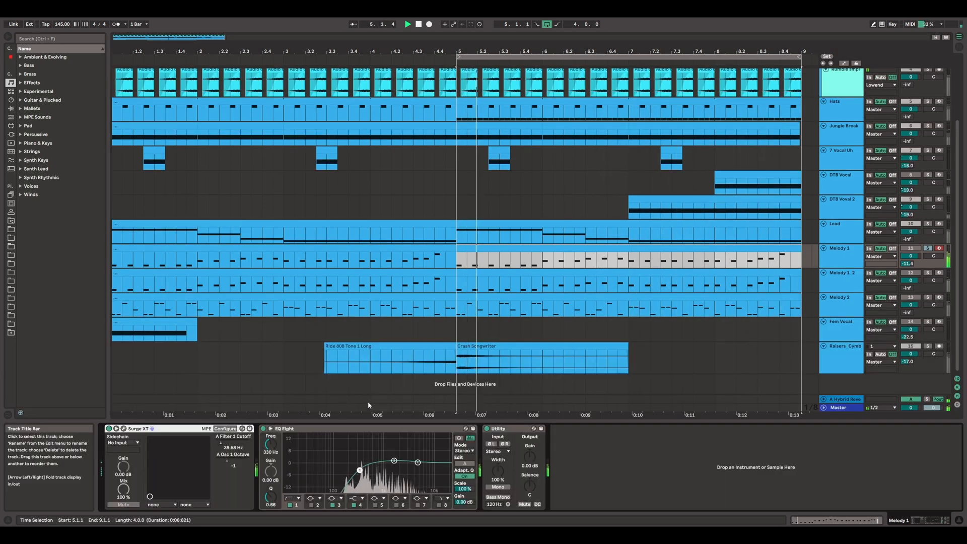
click(124, 430)
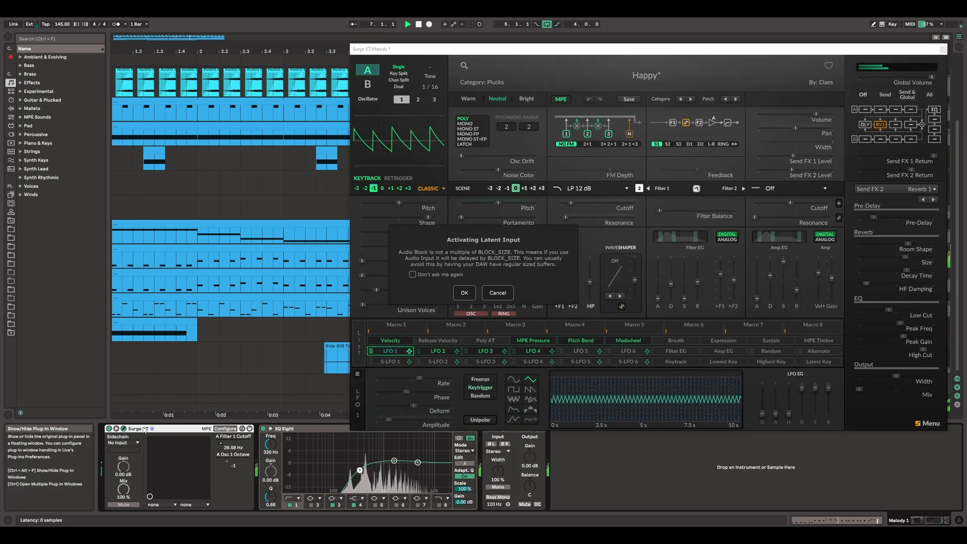
click(465, 293)
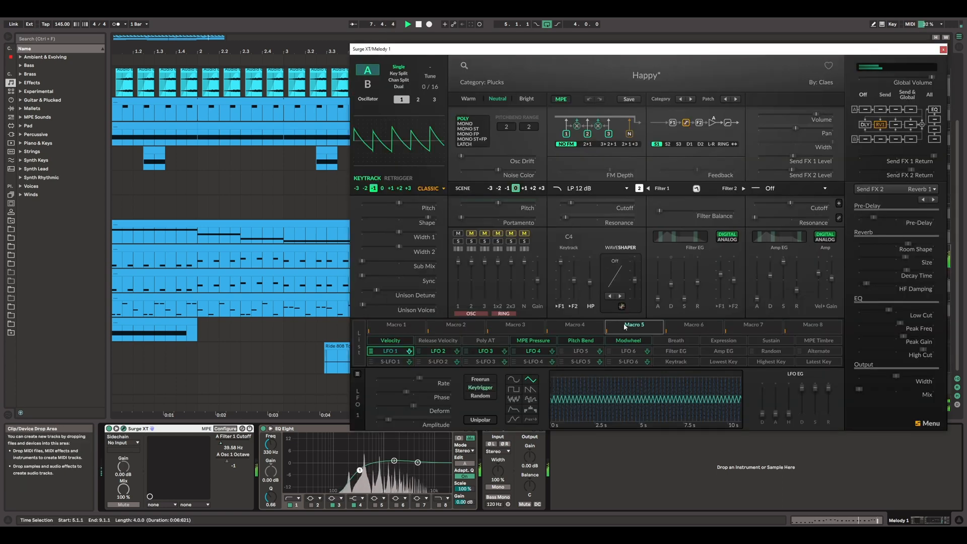
click(618, 70)
mouse_move(486, 187)
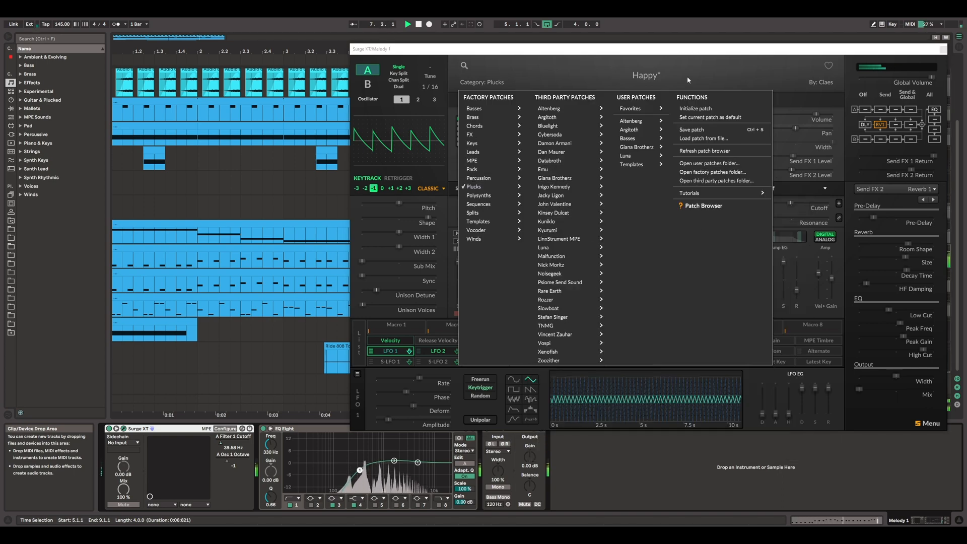
click(680, 49)
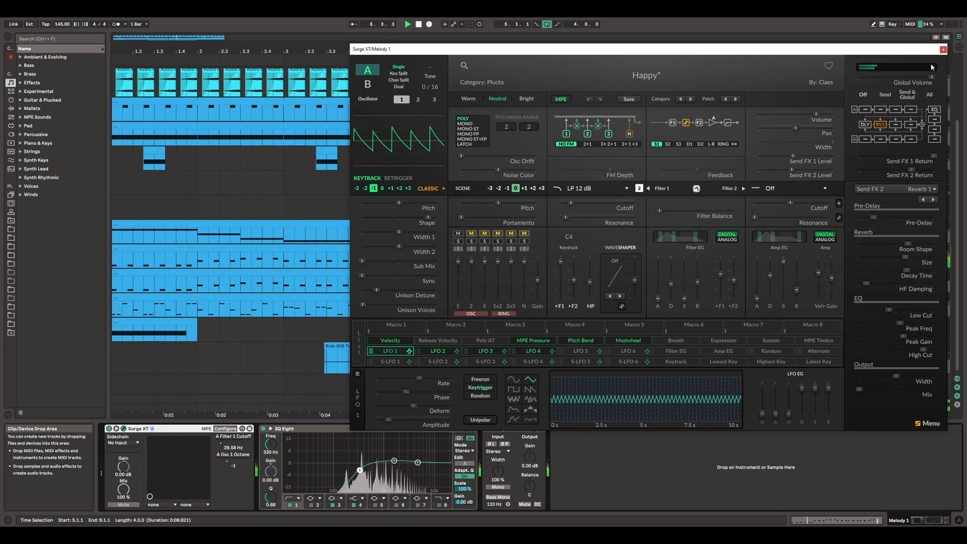
click(944, 50)
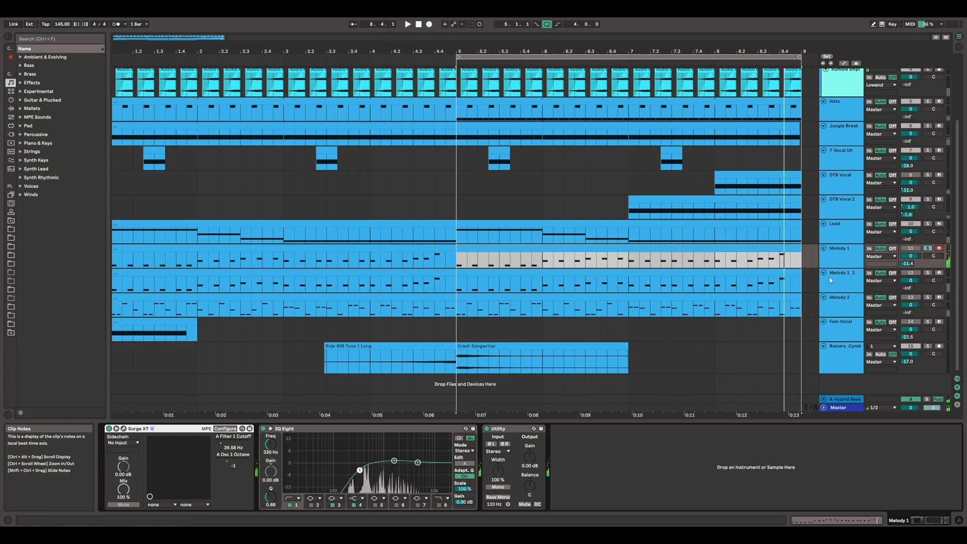
- Open the Melody 1_2 clip at bar 5, play it soloed in the loop, and show the track's devices
double_click(498, 273)
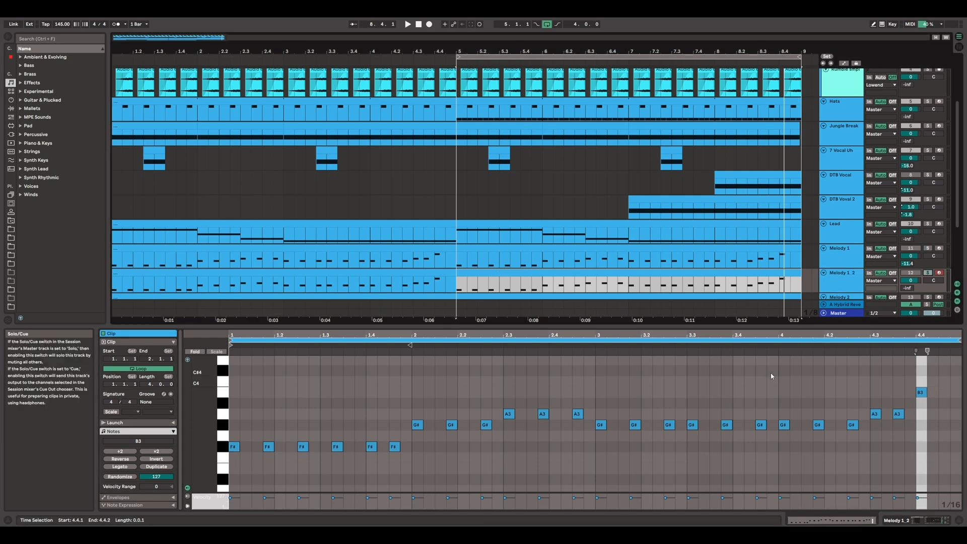
key(space)
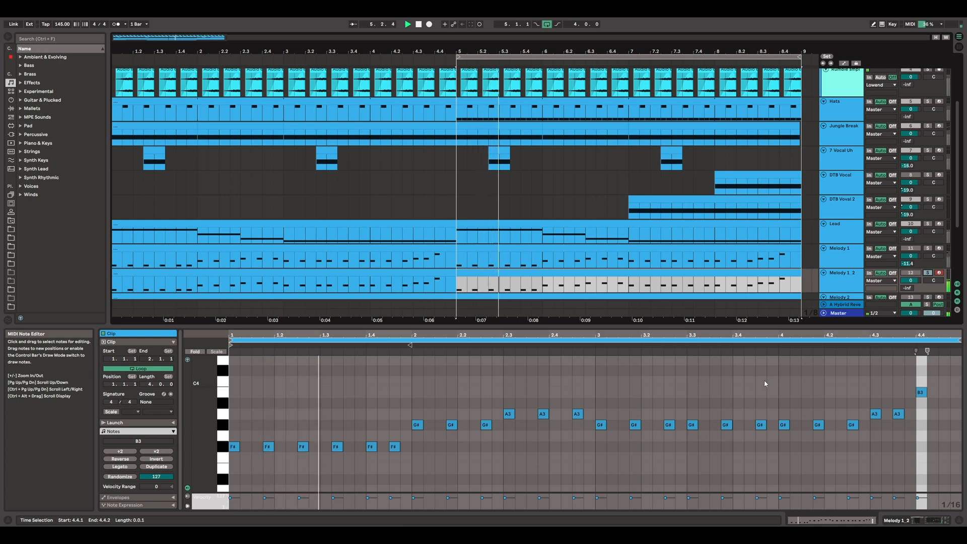
click(855, 284)
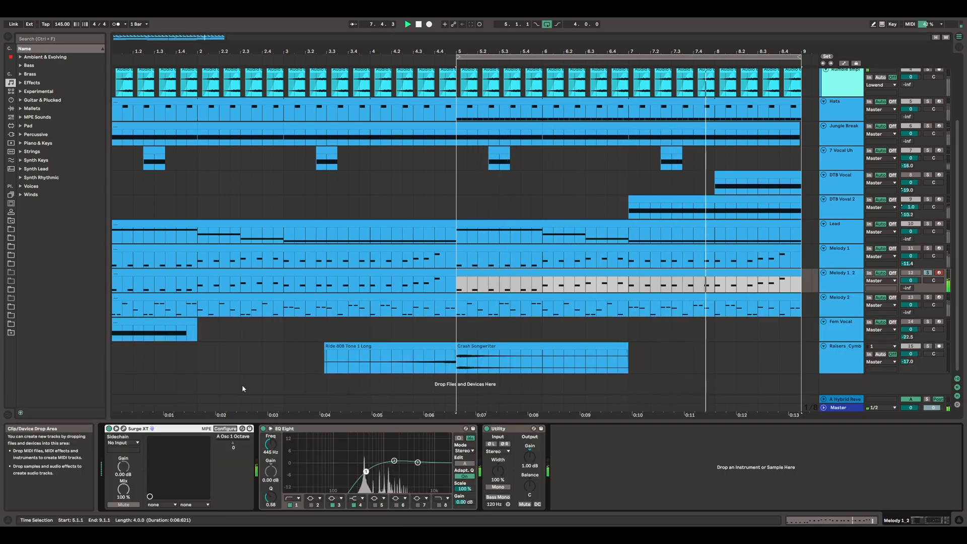
- Show Melody 1_2's Surge XT synth with the Convex patch in the factory Plucks category, and close the plug-in window
click(125, 429)
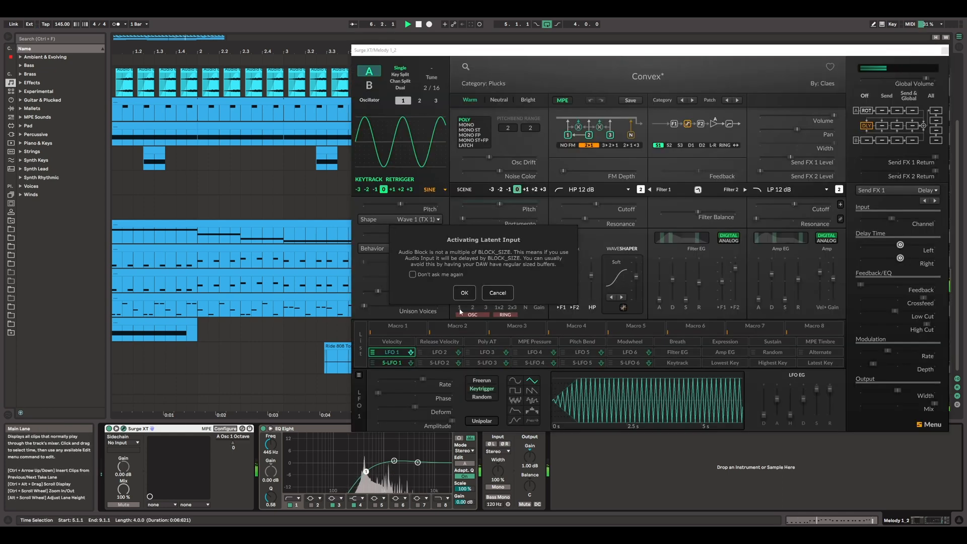
click(465, 294)
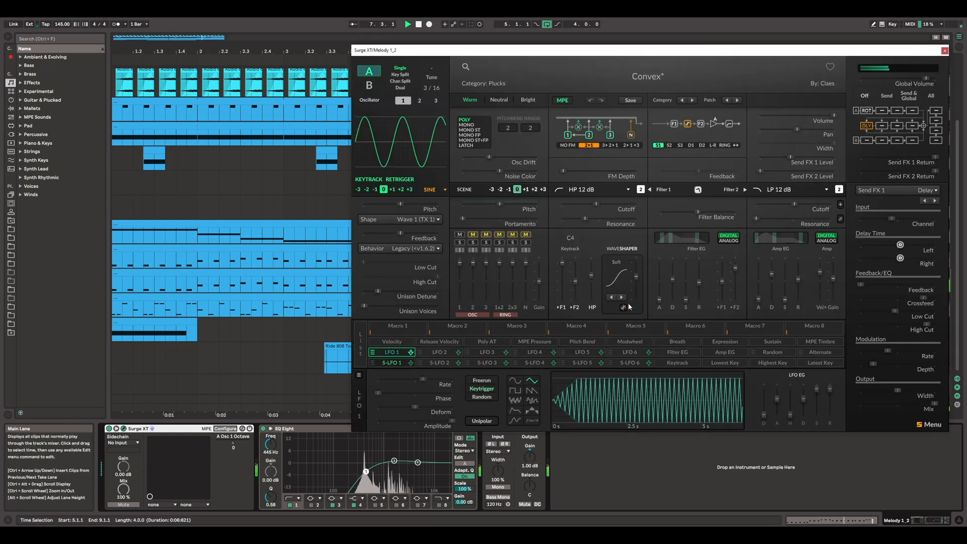
click(578, 79)
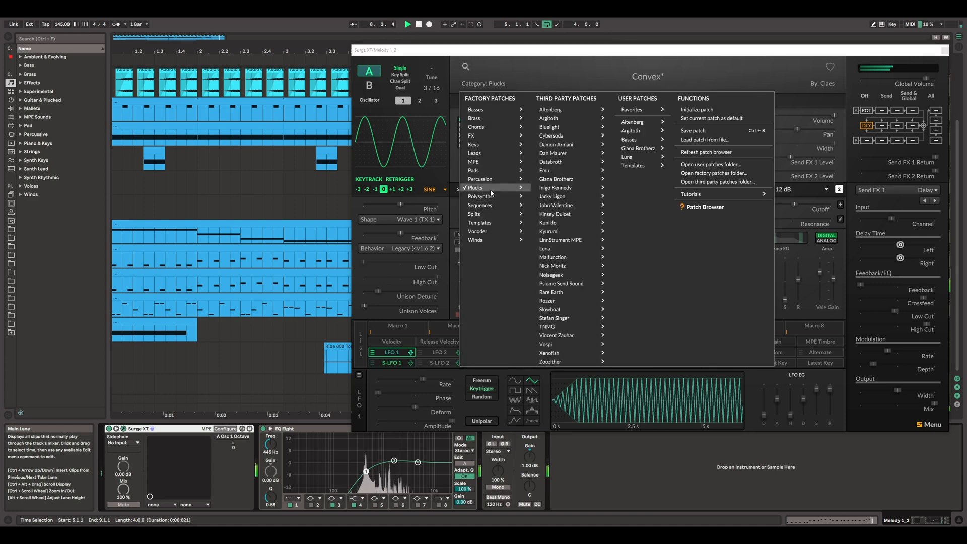
mouse_move(487, 193)
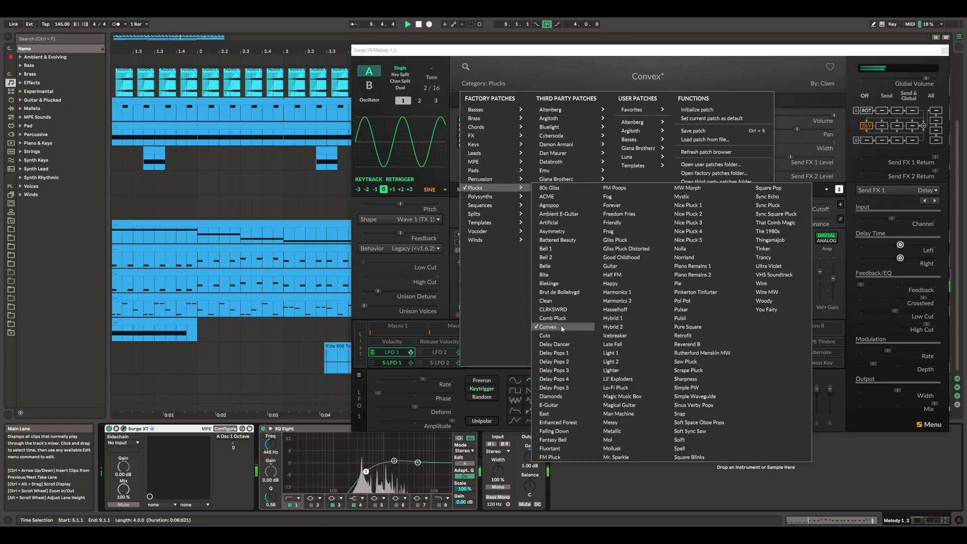
click(945, 51)
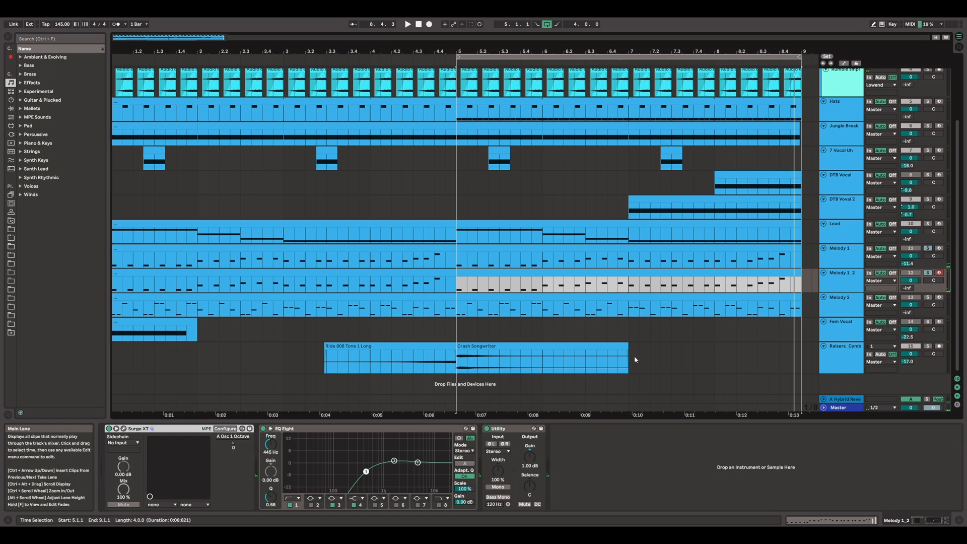
- Play Melody 1 and Melody 1_2 soloed together with the Lead, low end, drums and vocals
key(space)
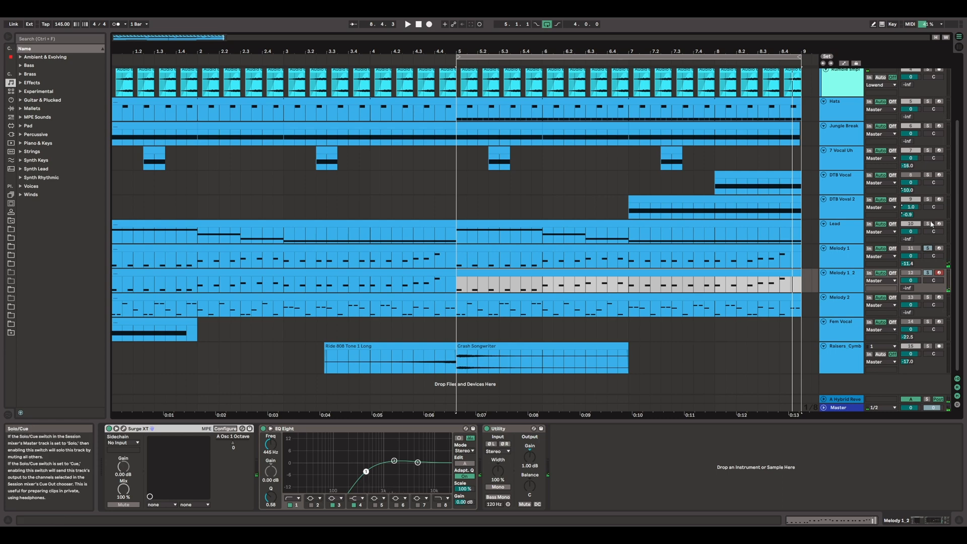
scroll(931, 225, up, 3)
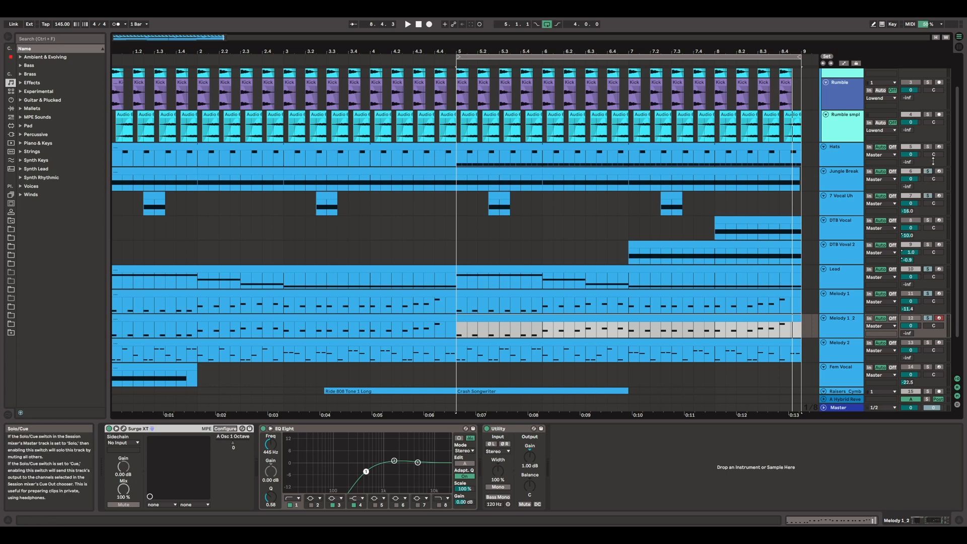
scroll(925, 179, up, 3)
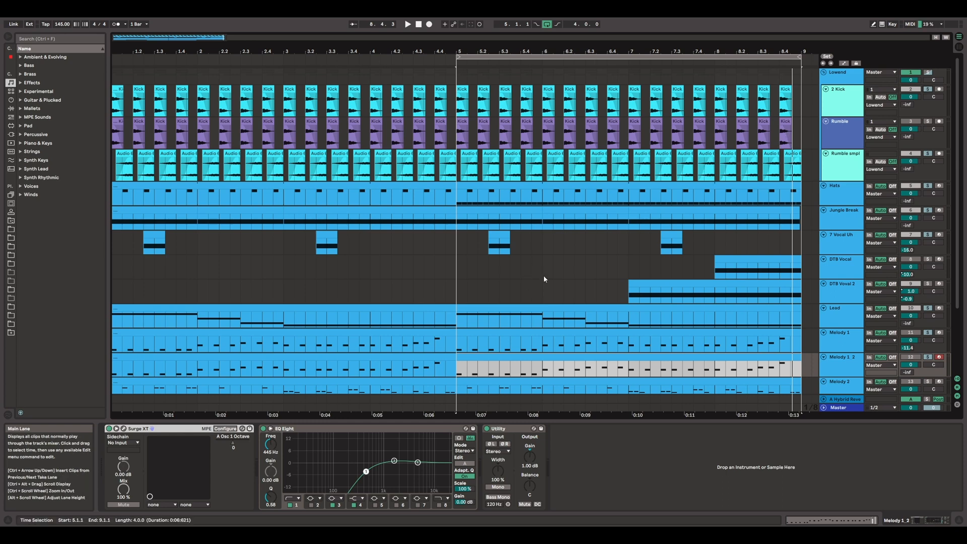
scroll(544, 275, down, 3)
key(space)
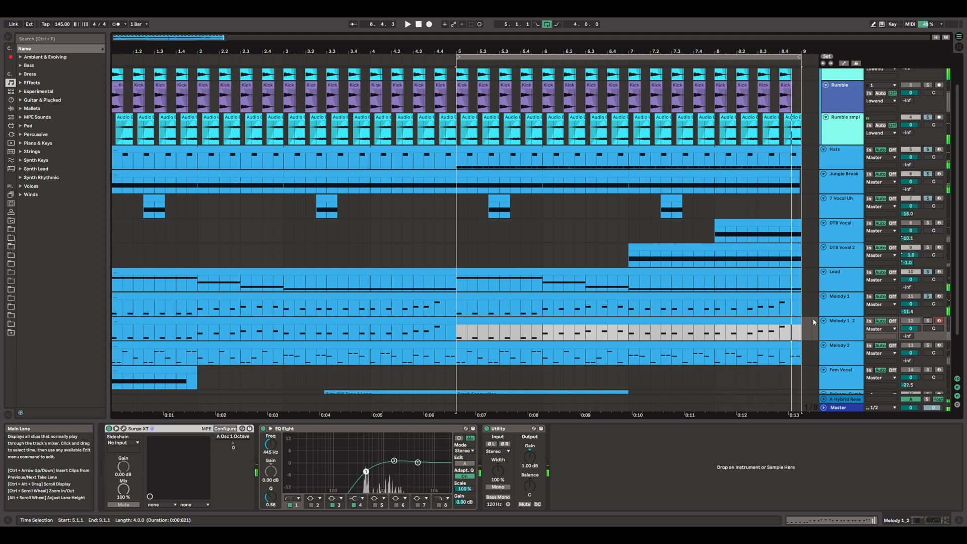
- Open the Melody 1_2 clip at bar 5 in the note editor, followed by the Melody 2 clip below it
scroll(814, 322, down, 3)
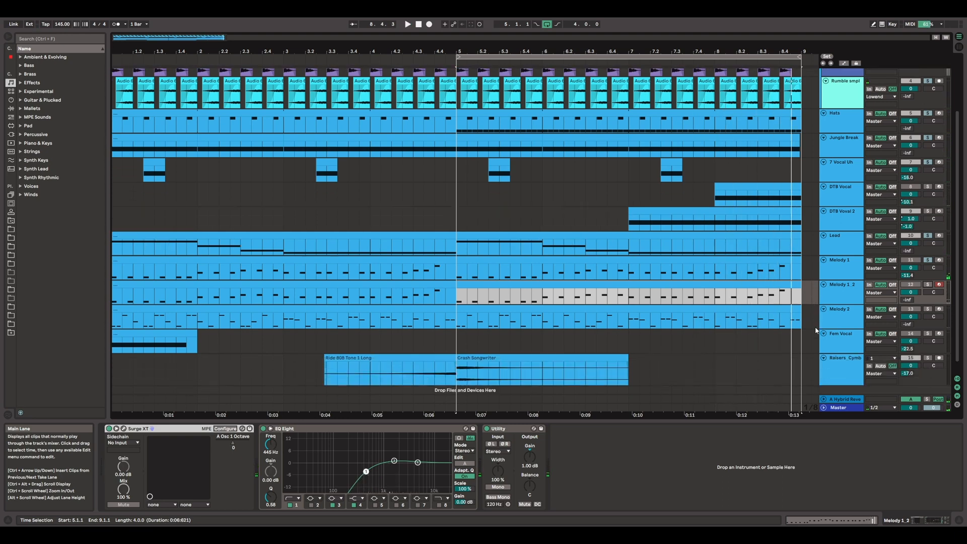
click(840, 291)
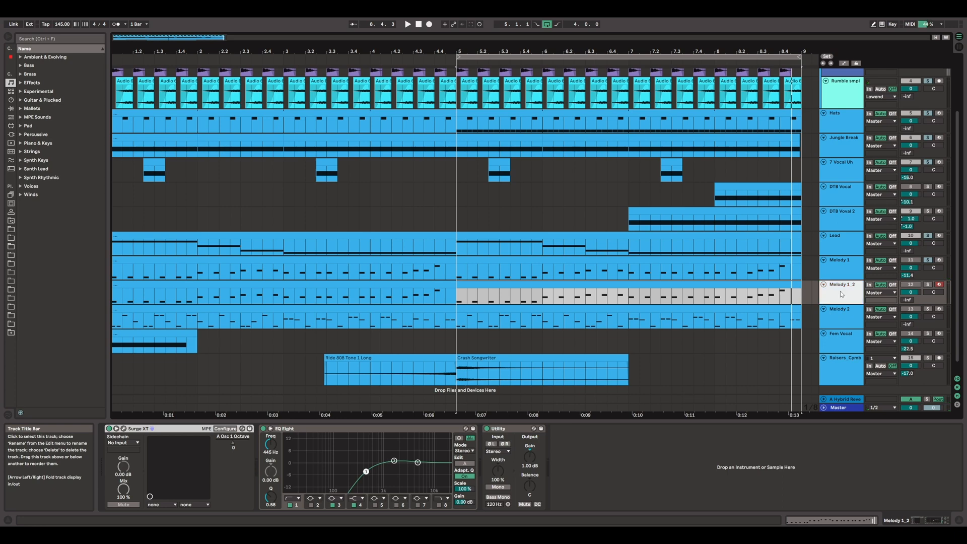
double_click(531, 285)
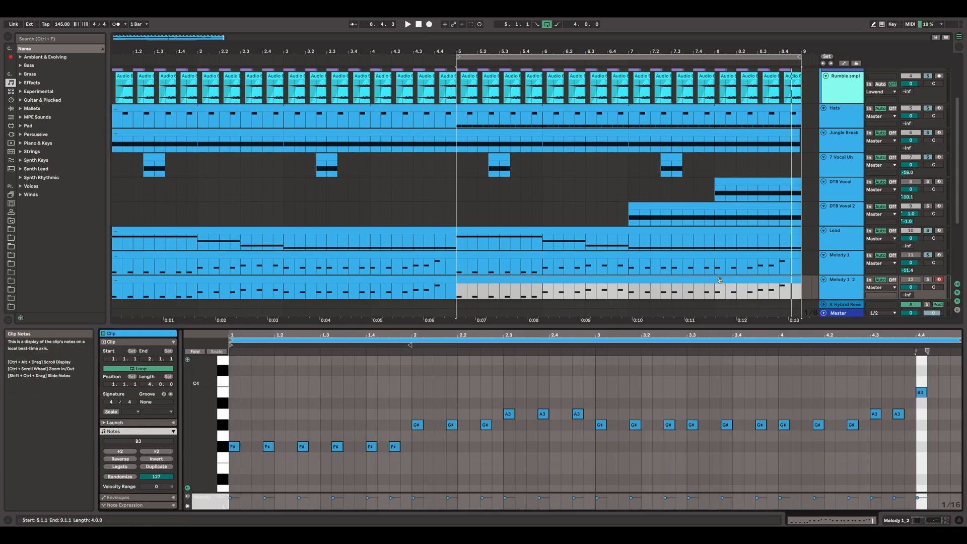
scroll(522, 260, down, 3)
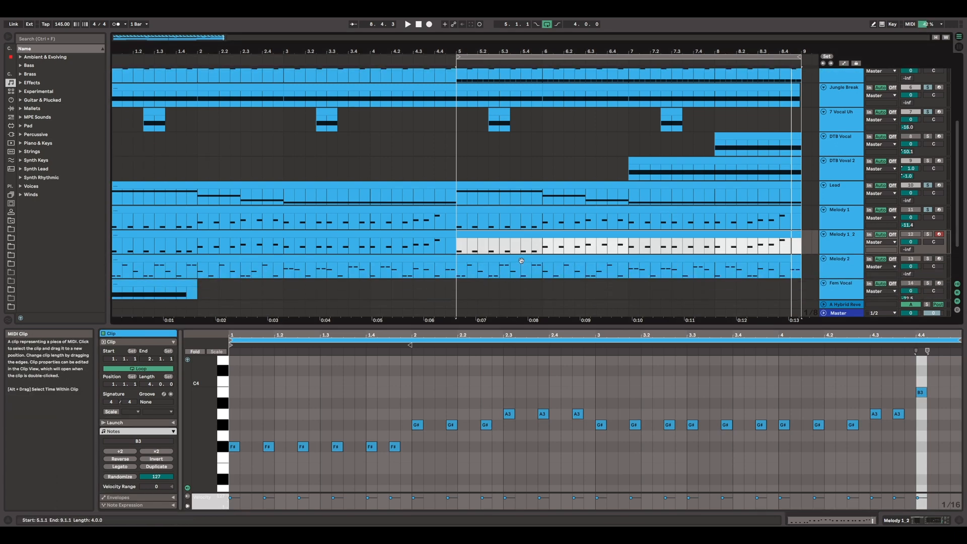
click(494, 258)
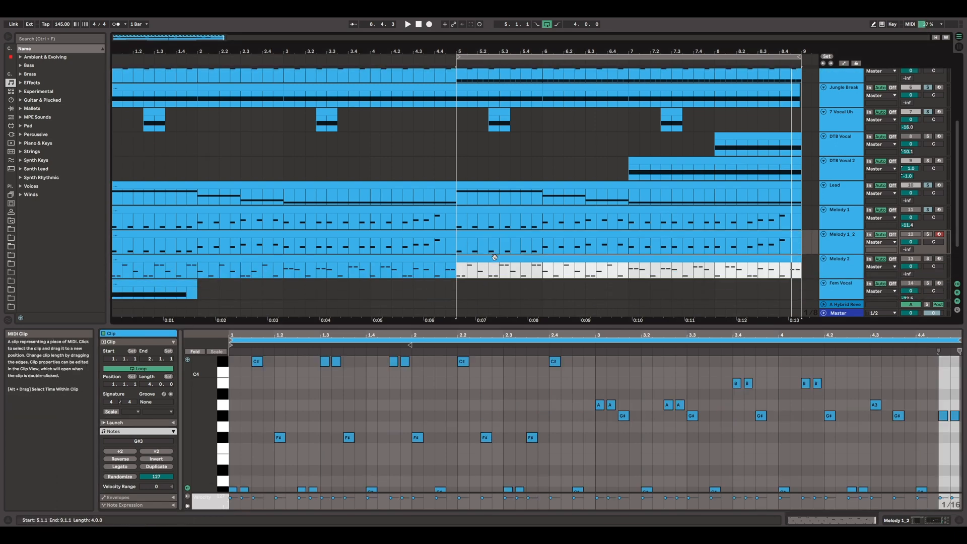
- Solo Melody 2, enlarge the note editor, and play its pattern from bar 1 into the loop at bar 5
click(928, 259)
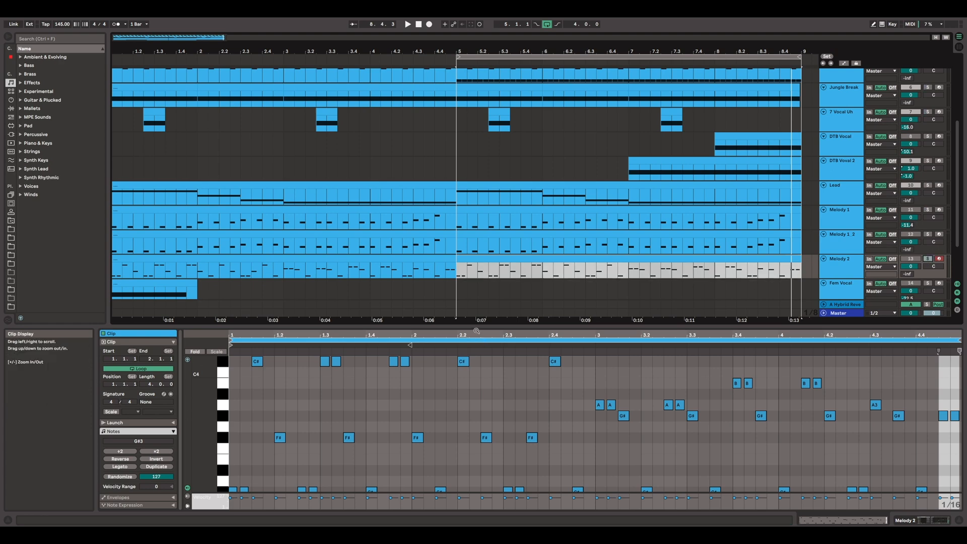
drag(476, 323, 476, 276)
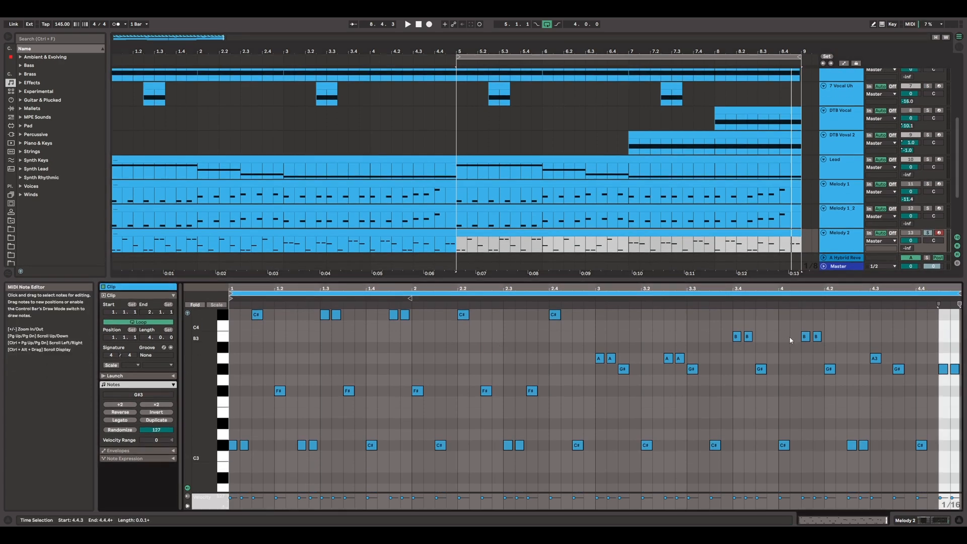
click(420, 25)
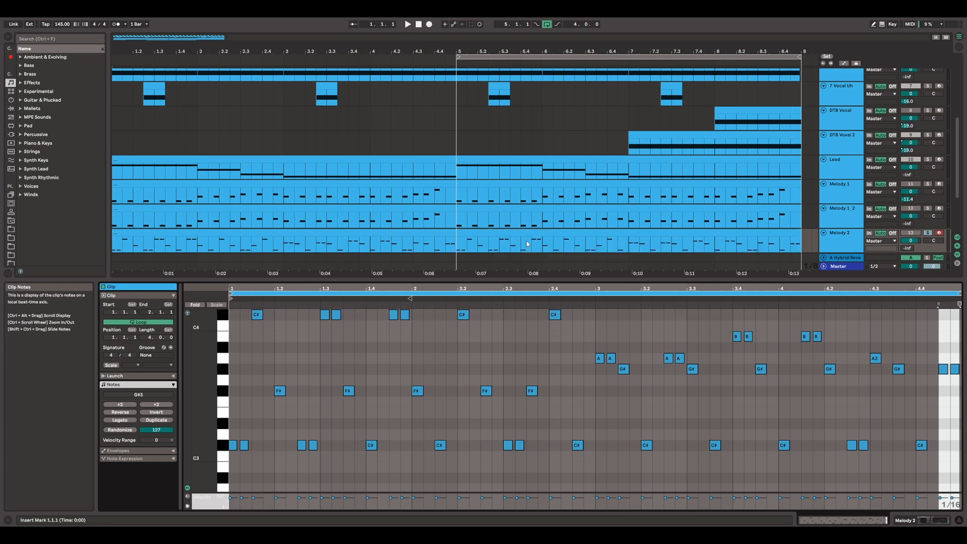
key(space)
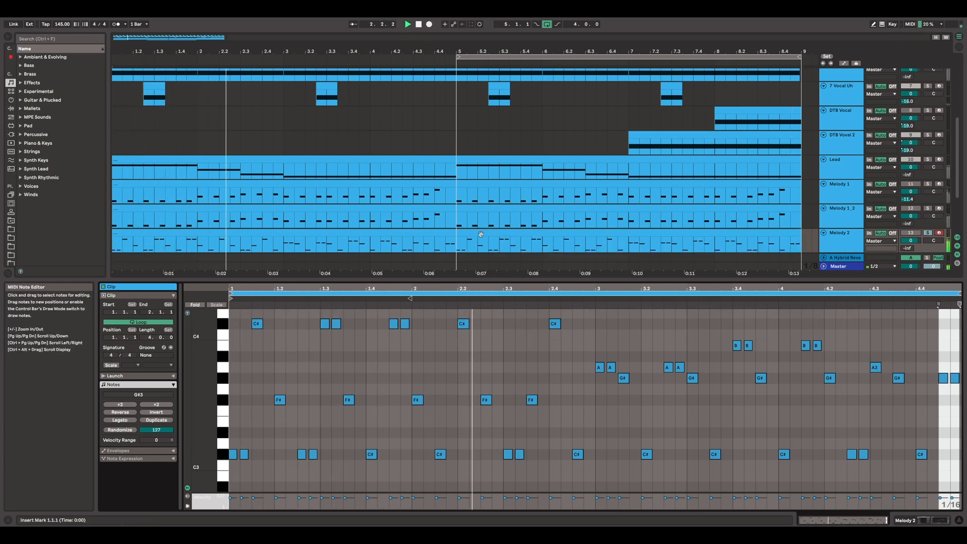
scroll(498, 222, down, 3)
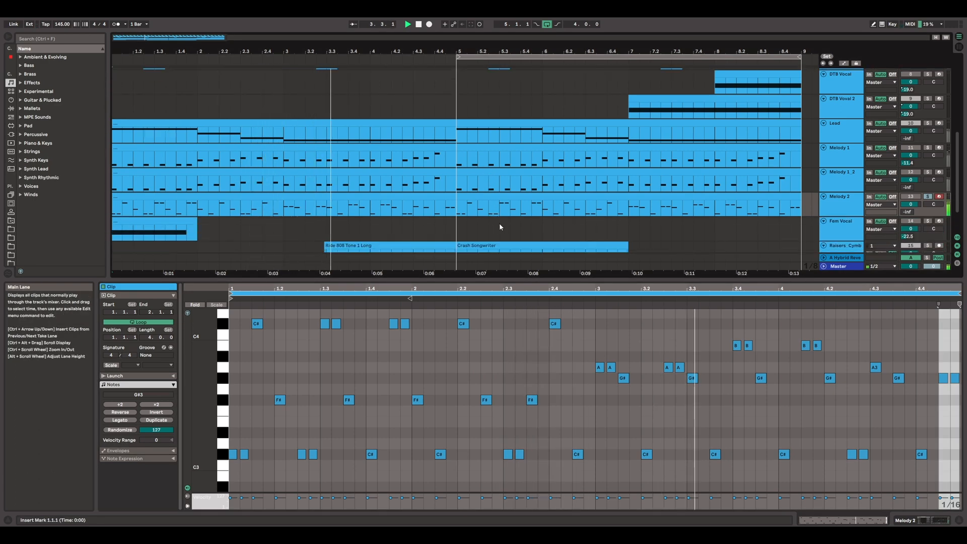
scroll(501, 227, down, 3)
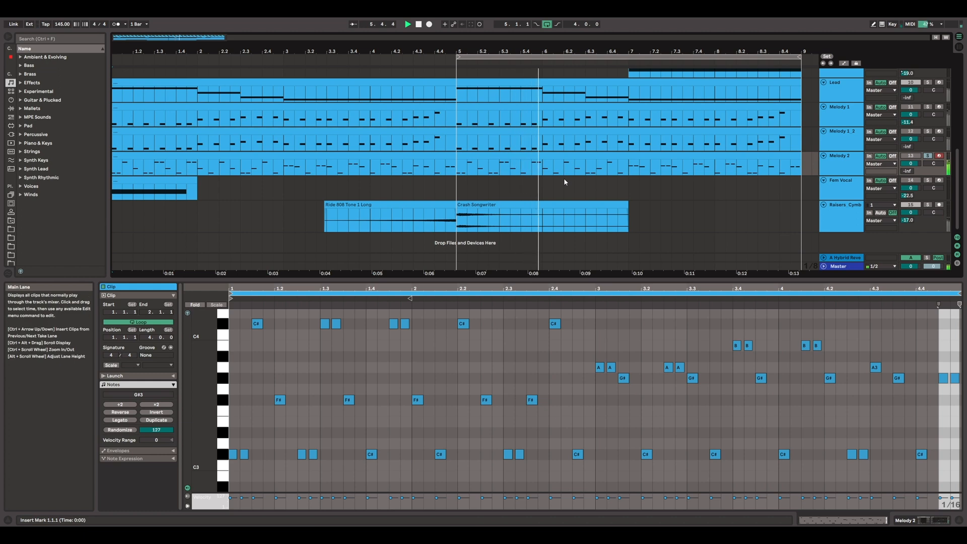
click(502, 159)
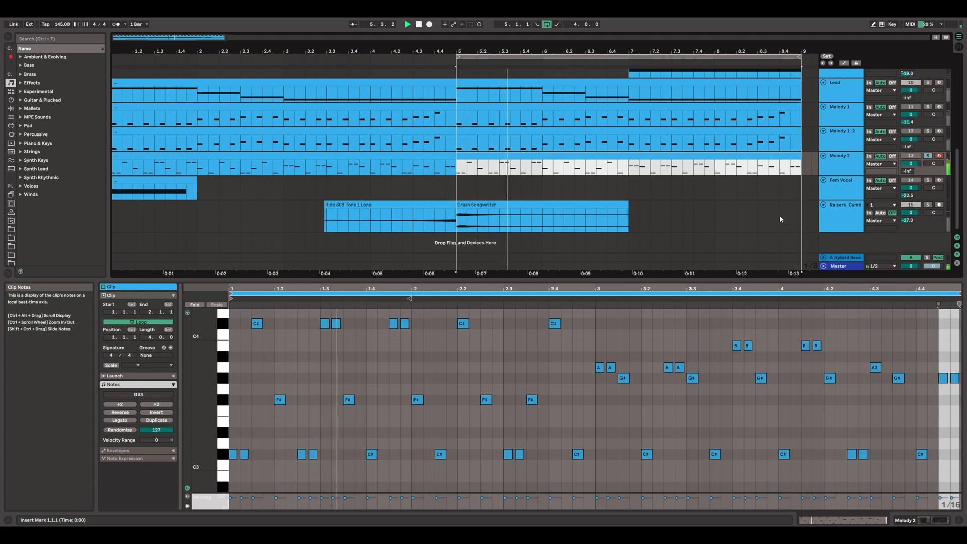
- Show Melody 2's Surge XT synth with the Filter Mod patch in the factory Polysynths category, and close the plug-in window
click(851, 167)
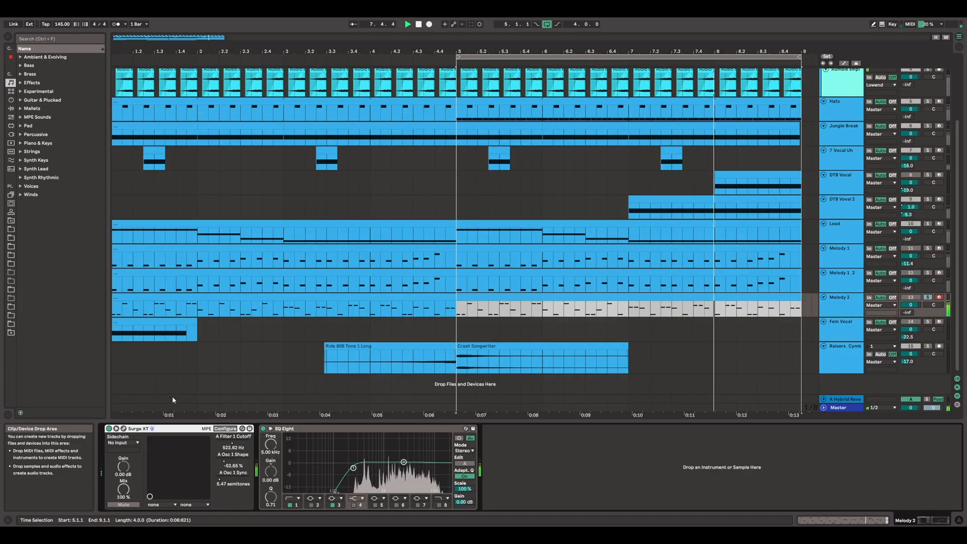
click(124, 429)
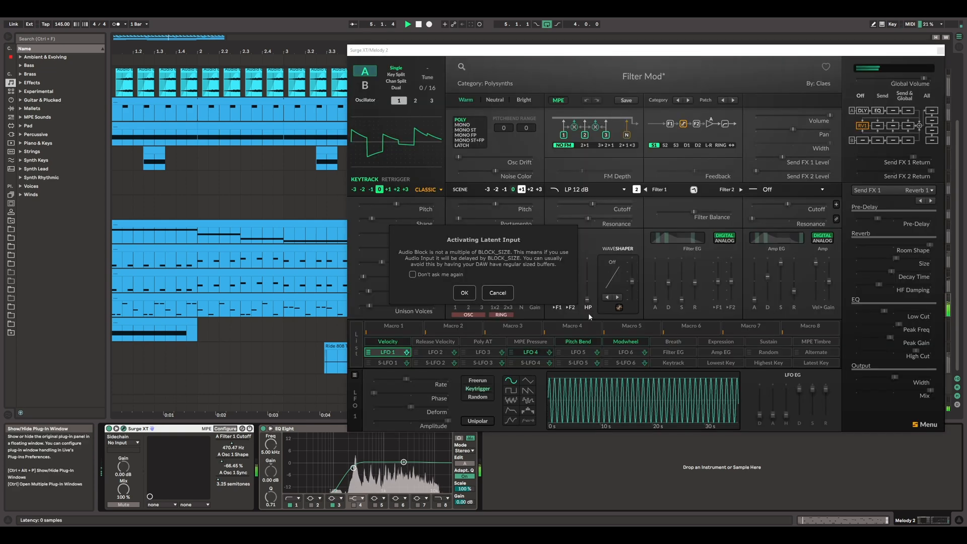
click(464, 293)
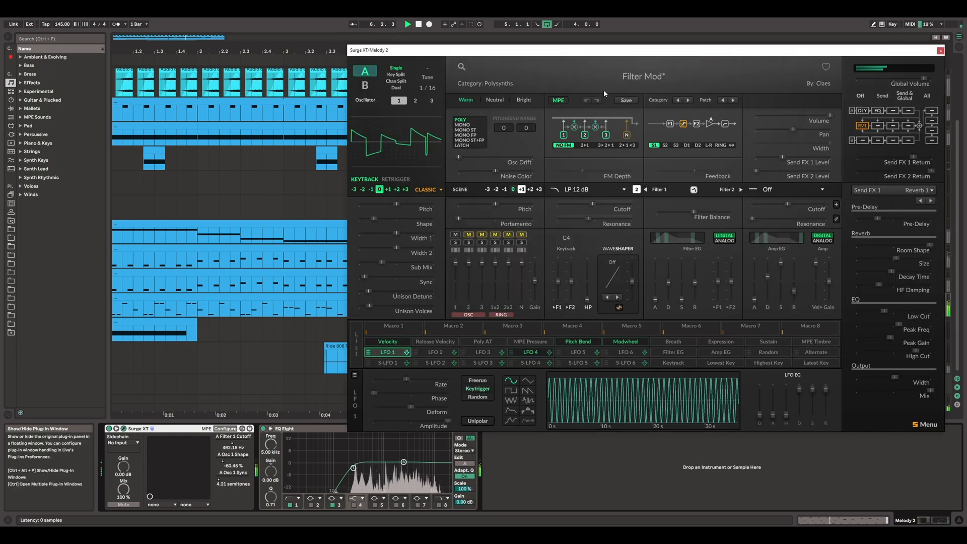
click(610, 75)
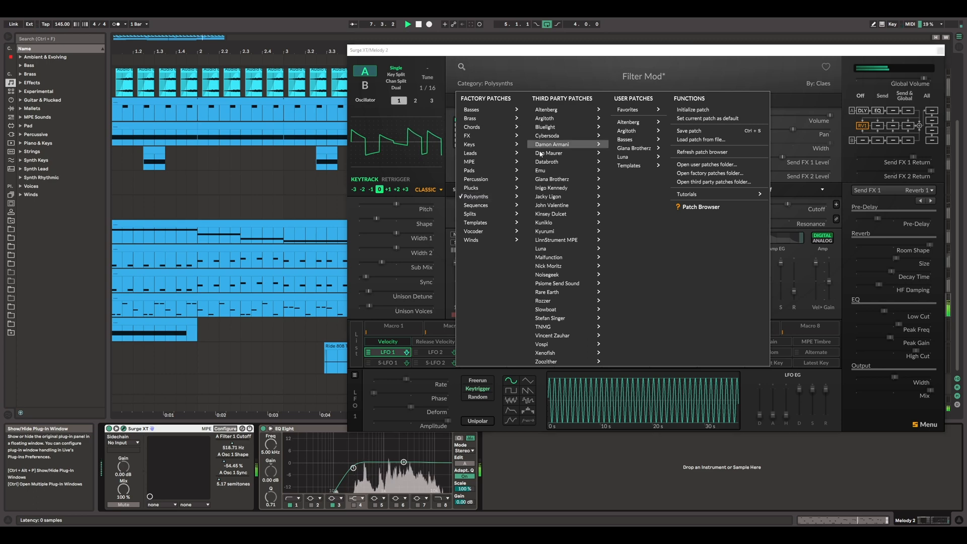
mouse_move(492, 198)
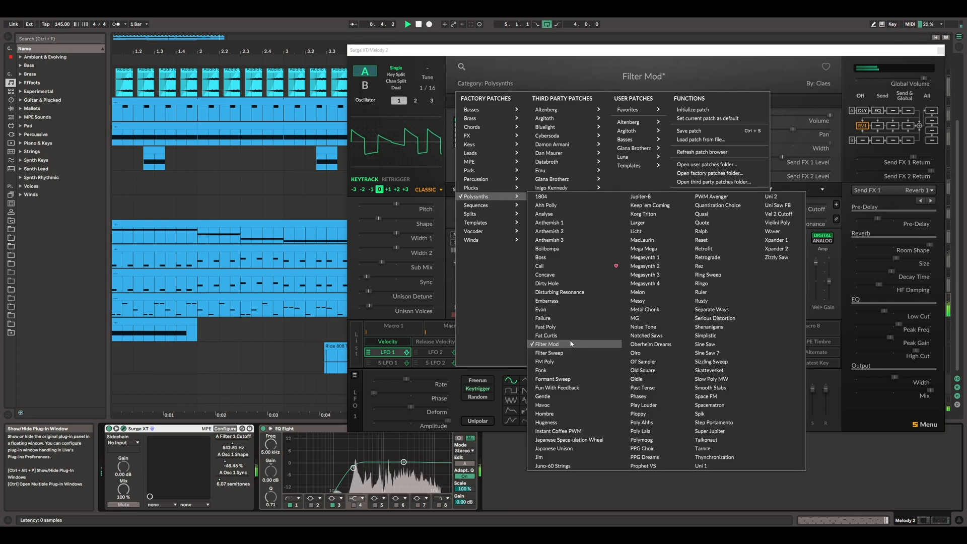
click(743, 54)
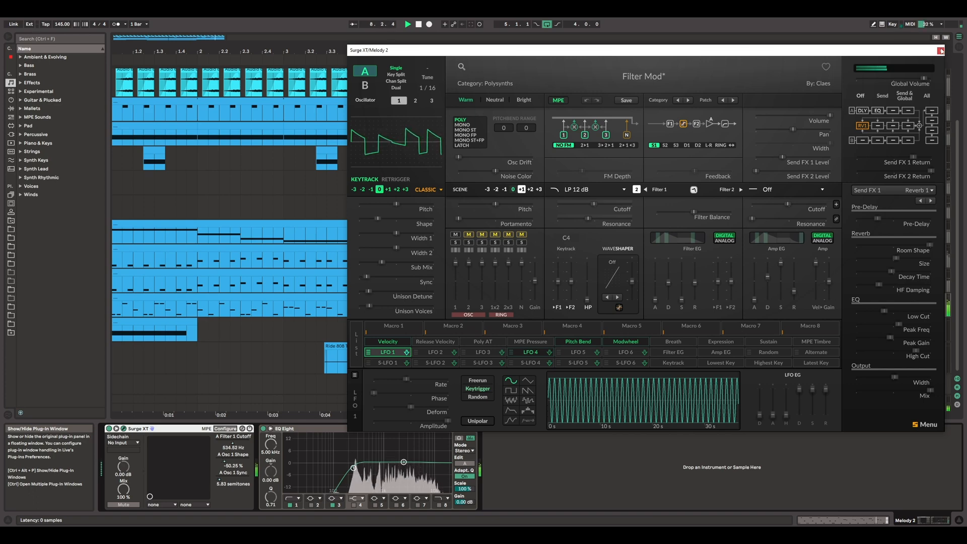
click(940, 50)
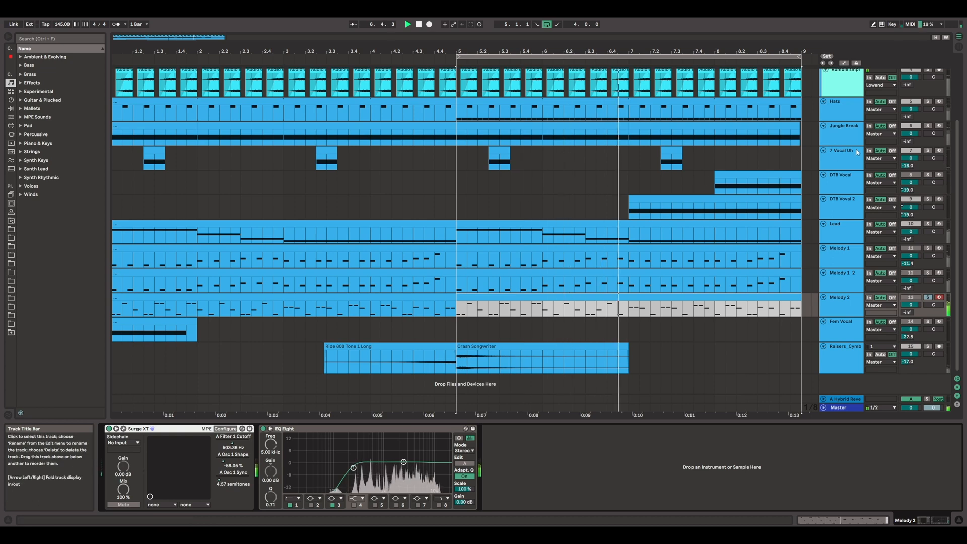
- Examine the track levels in the Session View mixer and return to the Arrangement View
click(960, 49)
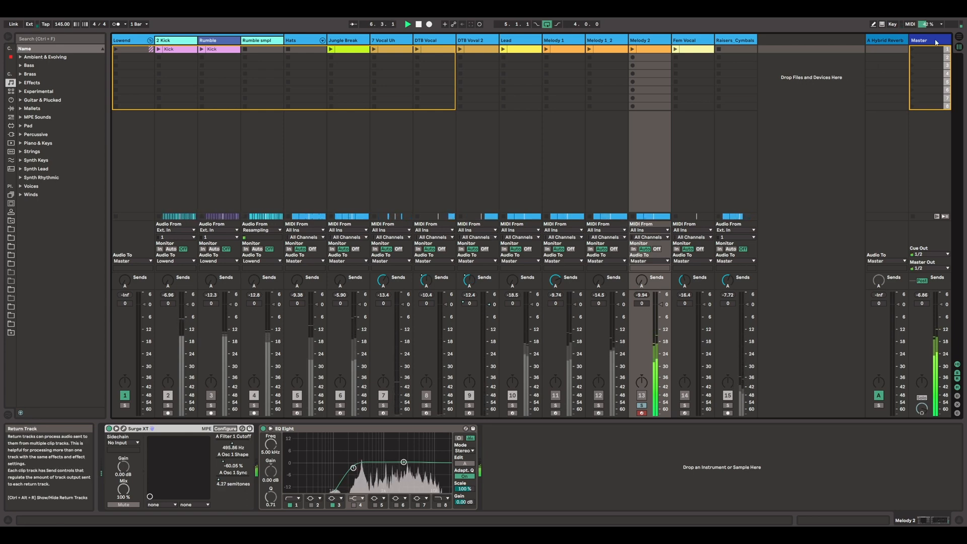
key(Tab)
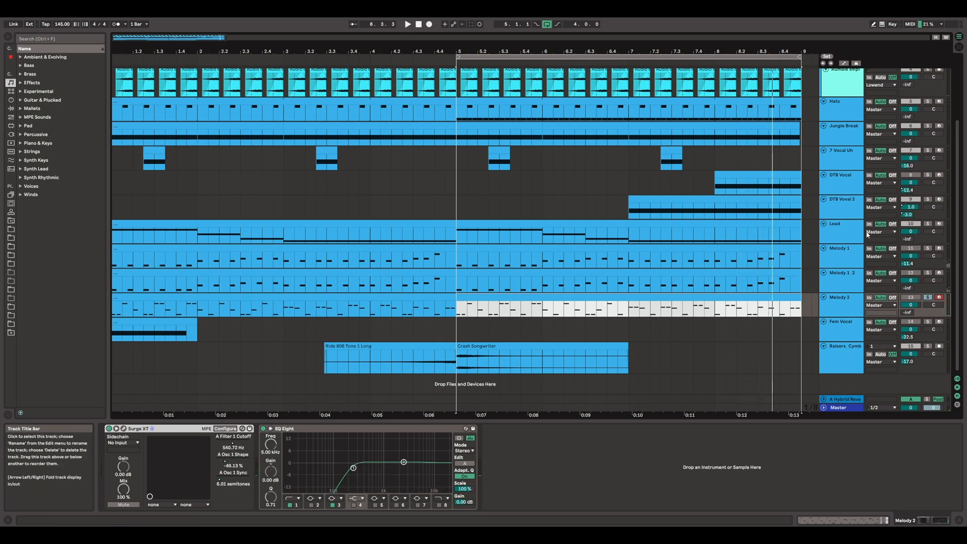
- Solo the Lead and low-end tracks alongside Melody 2 and play the loop from bar 5
ctrl+click(928, 225)
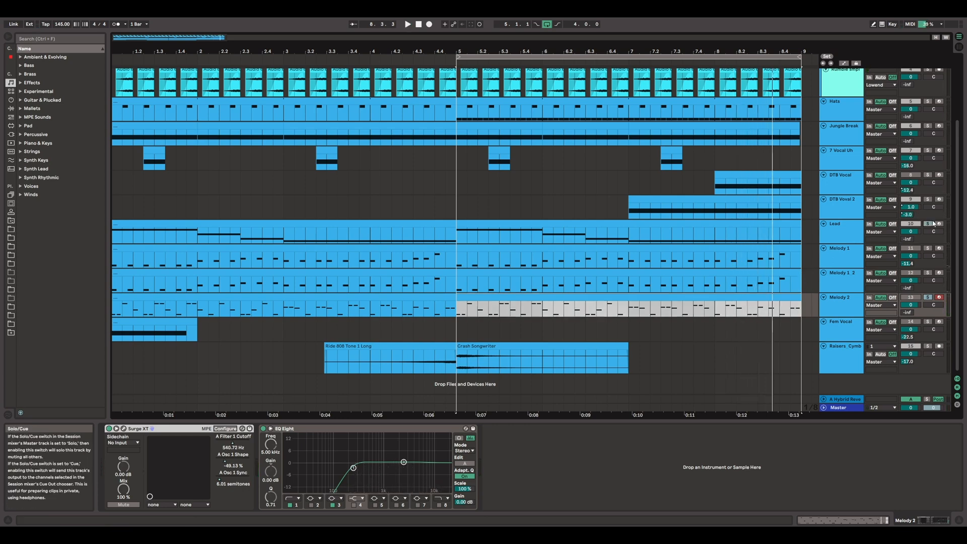
scroll(930, 193, up, 2)
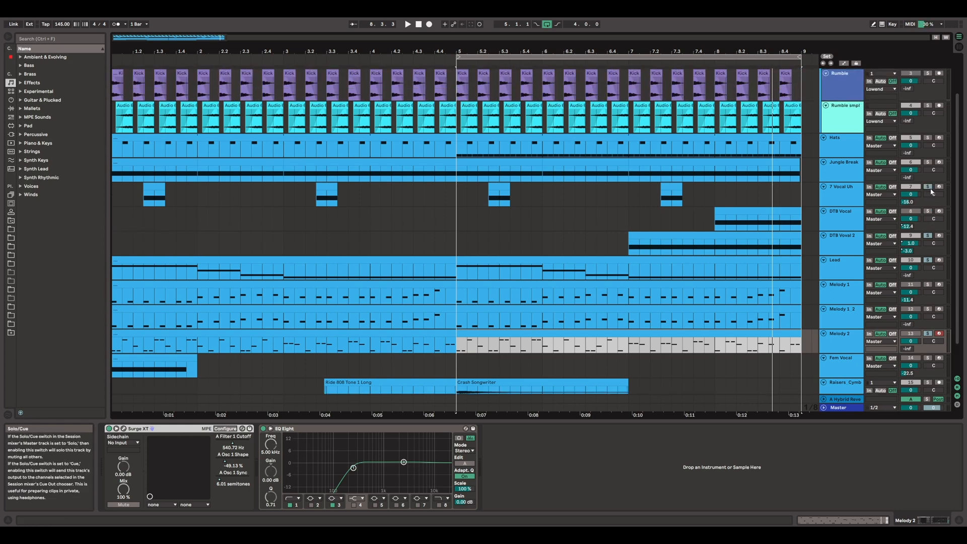
scroll(932, 191, up, 3)
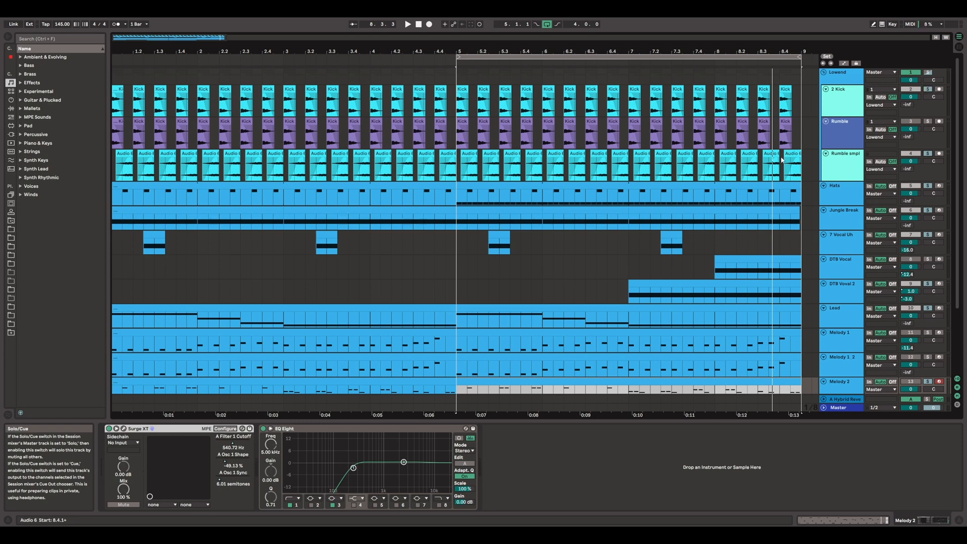
key(space)
scroll(690, 214, down, 3)
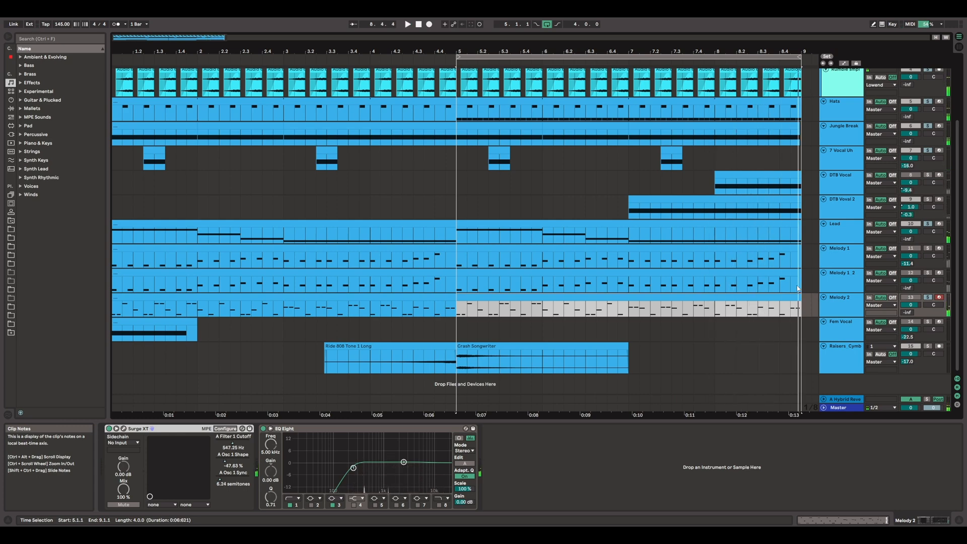
- Solo the Fem Vocal track, set the loop to eight bars starting at bar 1, and play it
click(846, 327)
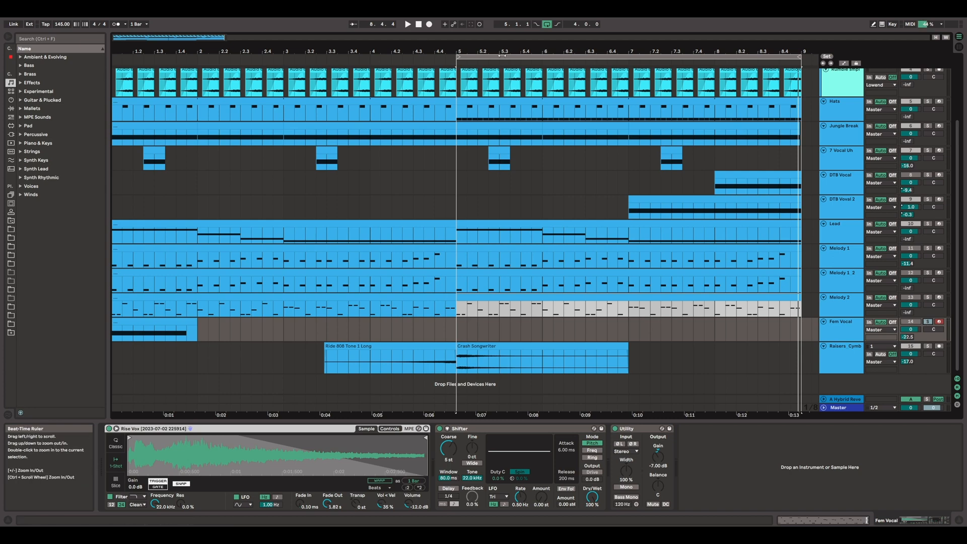
drag(505, 56, 154, 77)
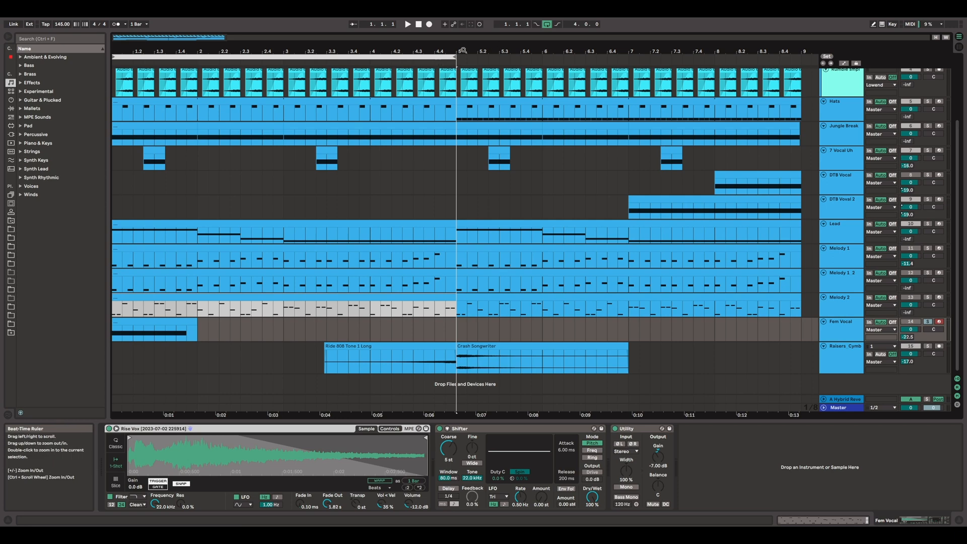
drag(456, 56, 800, 98)
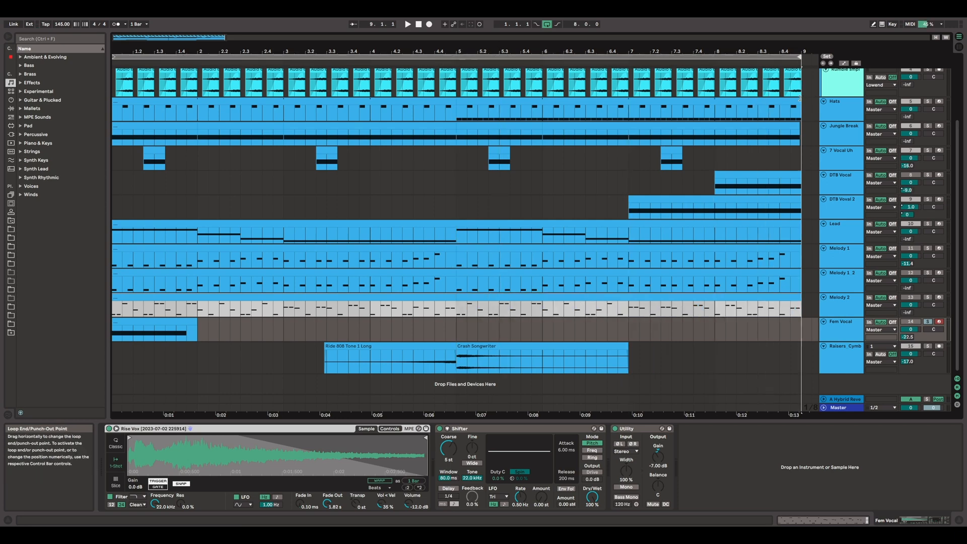
key(space)
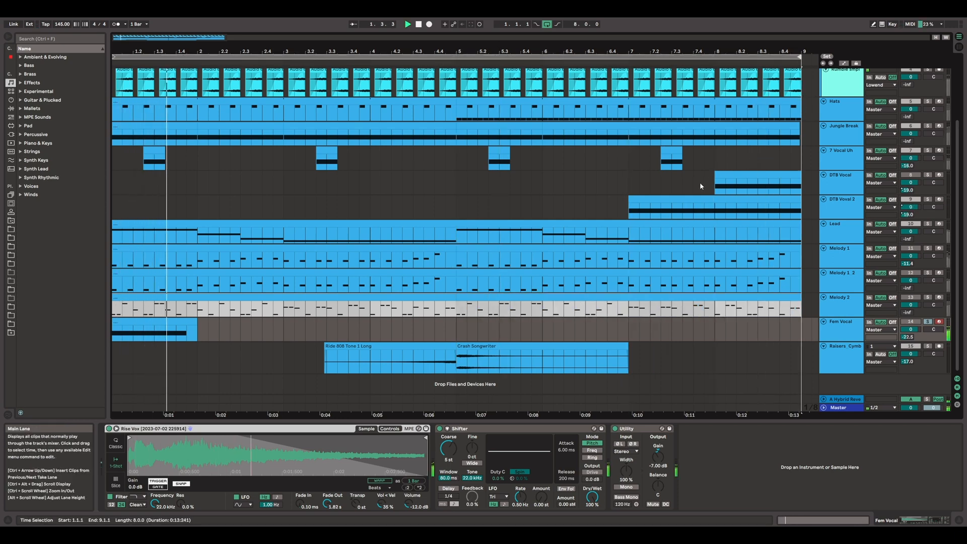
- Open the Fem Vocal clip in the note editor, return to the track's device chain, and stop playback
double_click(144, 327)
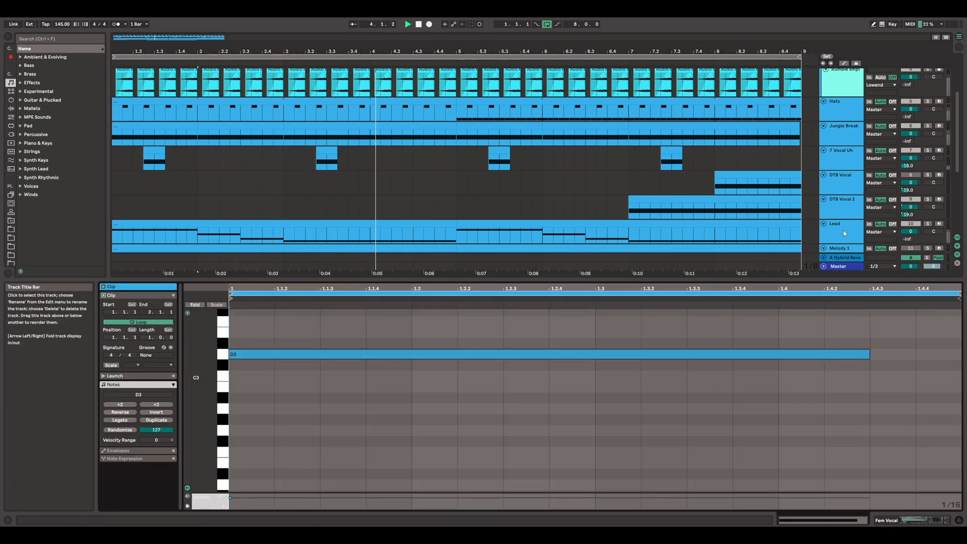
scroll(844, 232, down, 3)
scroll(851, 236, down, 2)
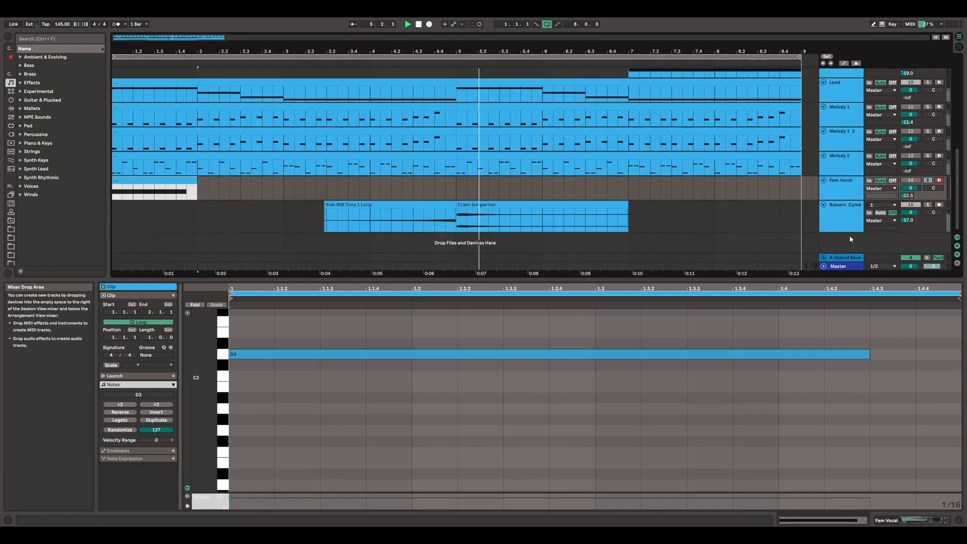
click(847, 188)
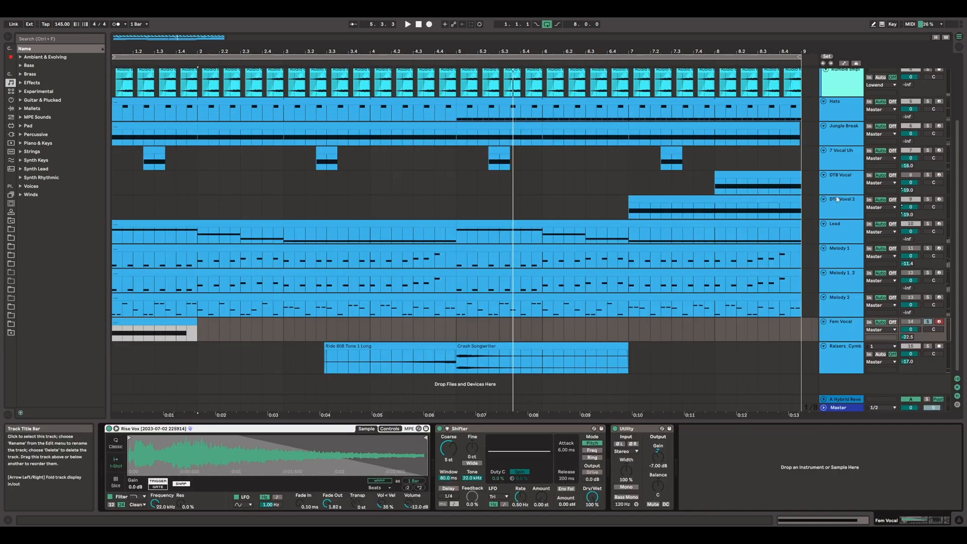
key(space)
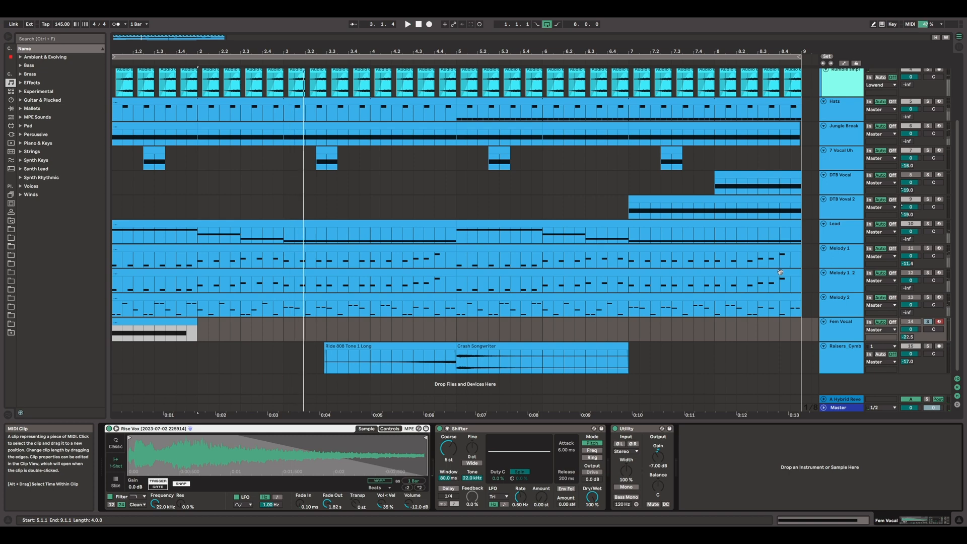
- Play Fem Vocal together with the low-end and Hats tracks across the eight-bar loop
scroll(890, 186, up, 3)
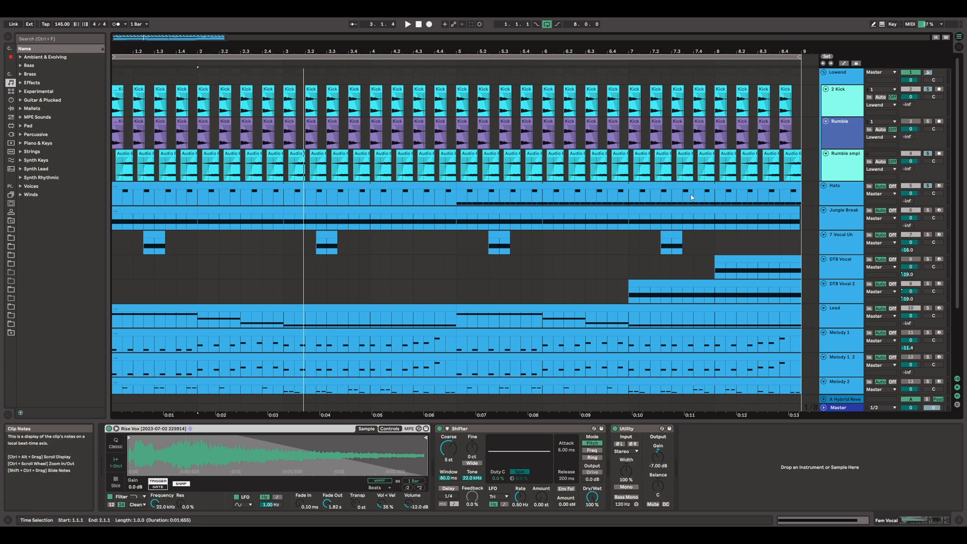
key(space)
scroll(500, 188, down, 3)
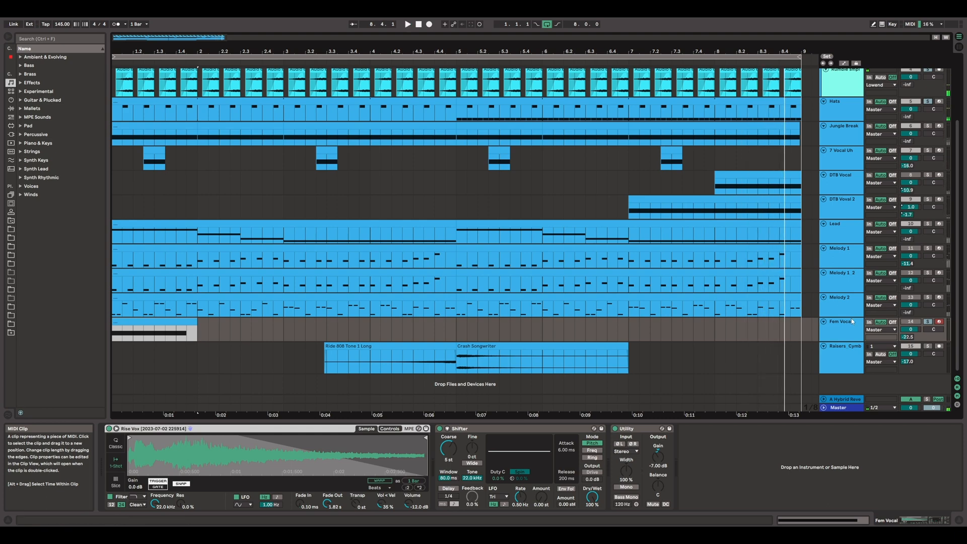
- Show the Raisers_Cymbals track's devices and open its Ride 808 Tone 1 Long and Crash Songwriter clips
click(846, 357)
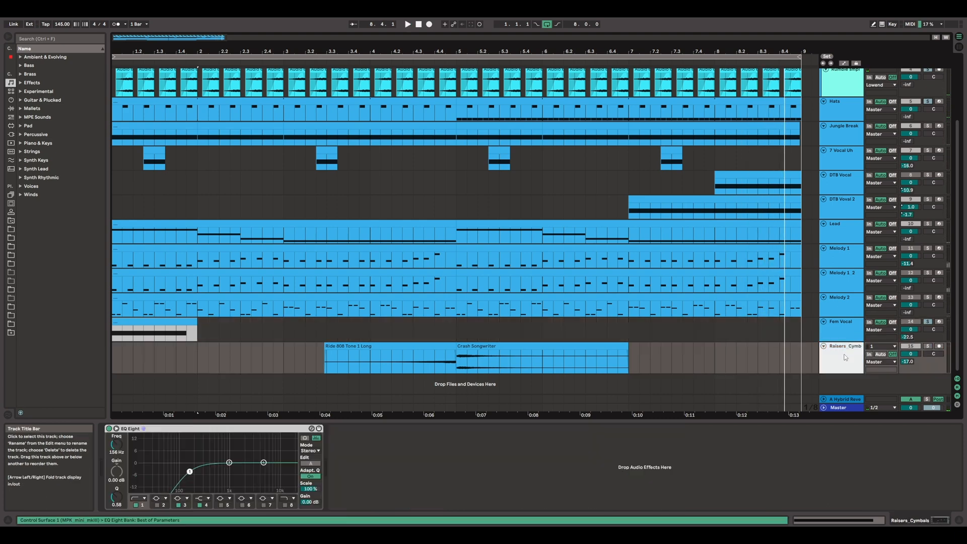
double_click(406, 349)
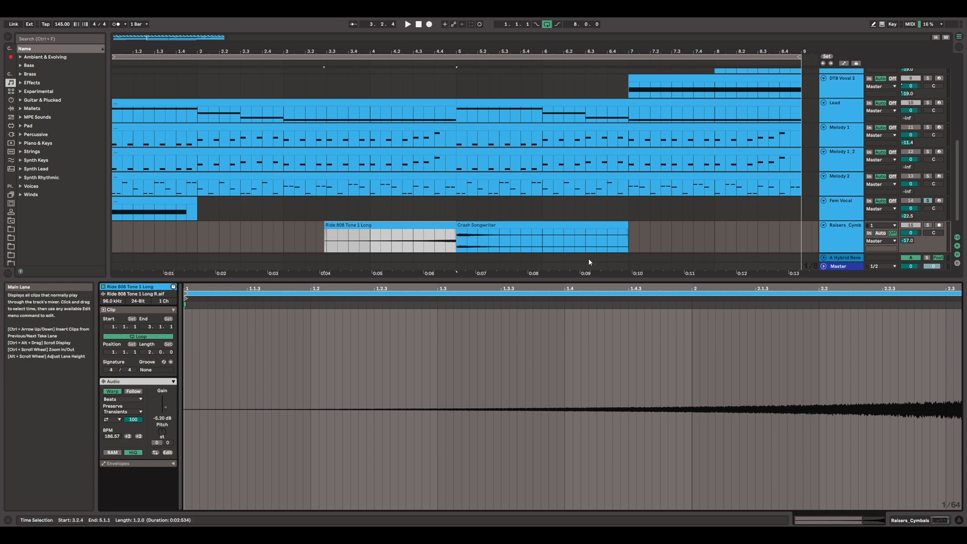
click(501, 225)
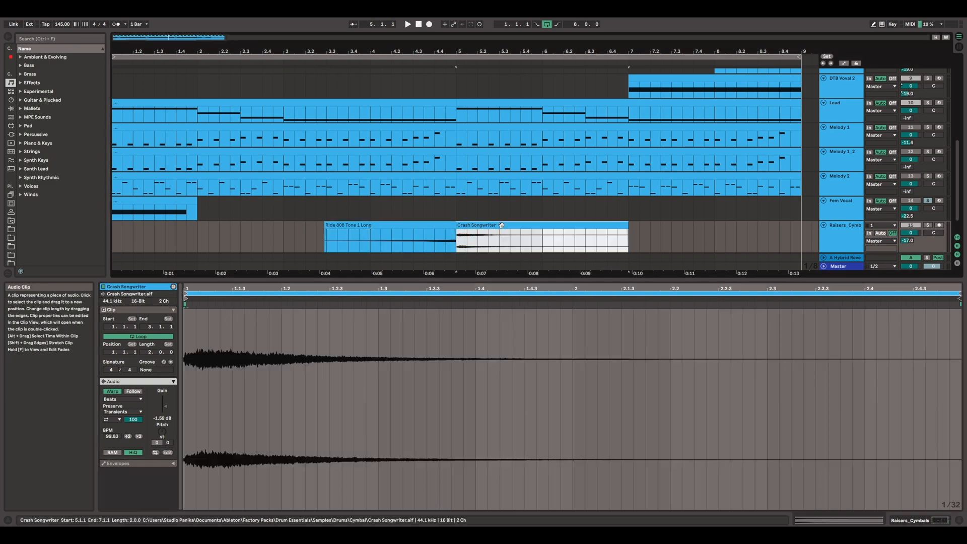
- Solo Raisers_Cymbals, reselect the Ride 808 Tone 1 Long clip, play the loop, and reduce the clip view's height
ctrl+click(927, 225)
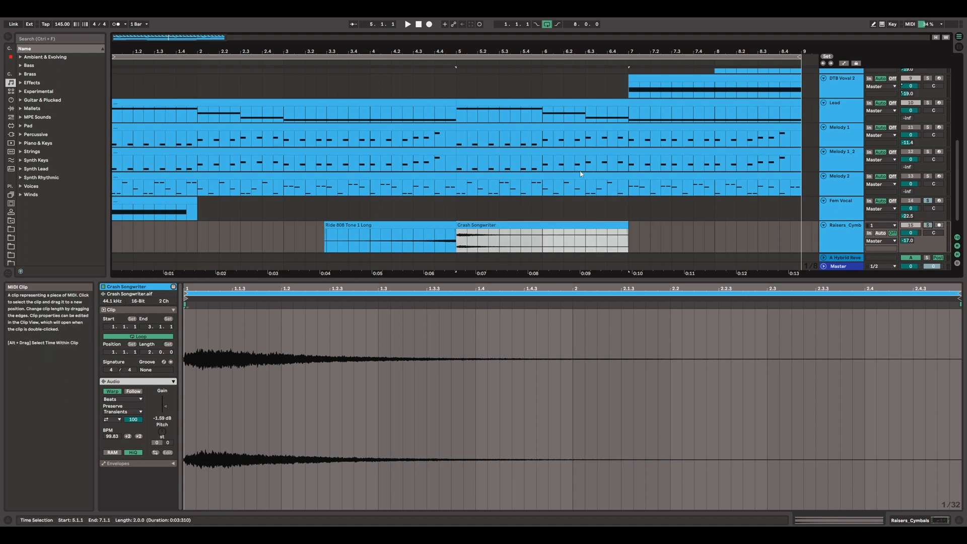
click(394, 223)
key(space)
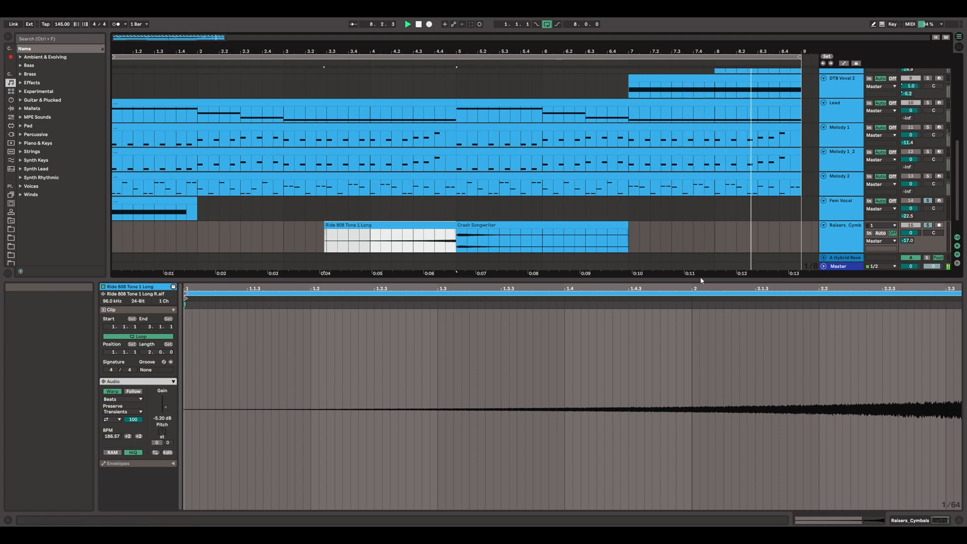
drag(703, 281, 703, 338)
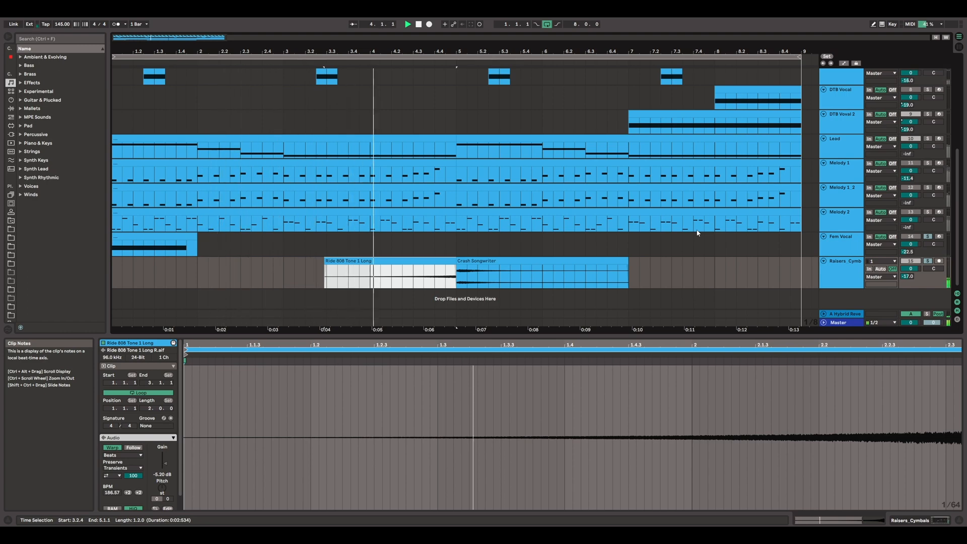
- Examine all layered tracks from the low end to Raisers_Cymbals during loop playback, and stop the transport
scroll(763, 210, up, 5)
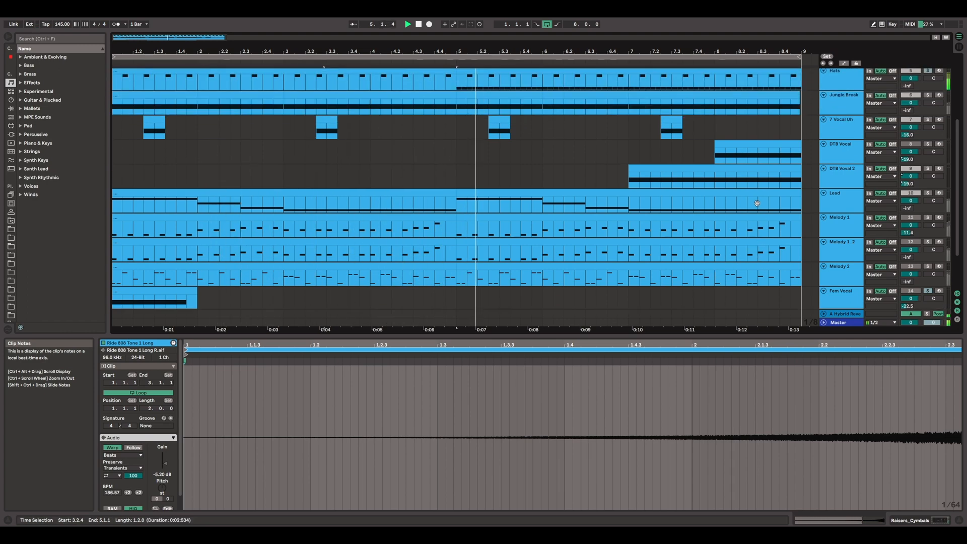
scroll(760, 215, up, 1)
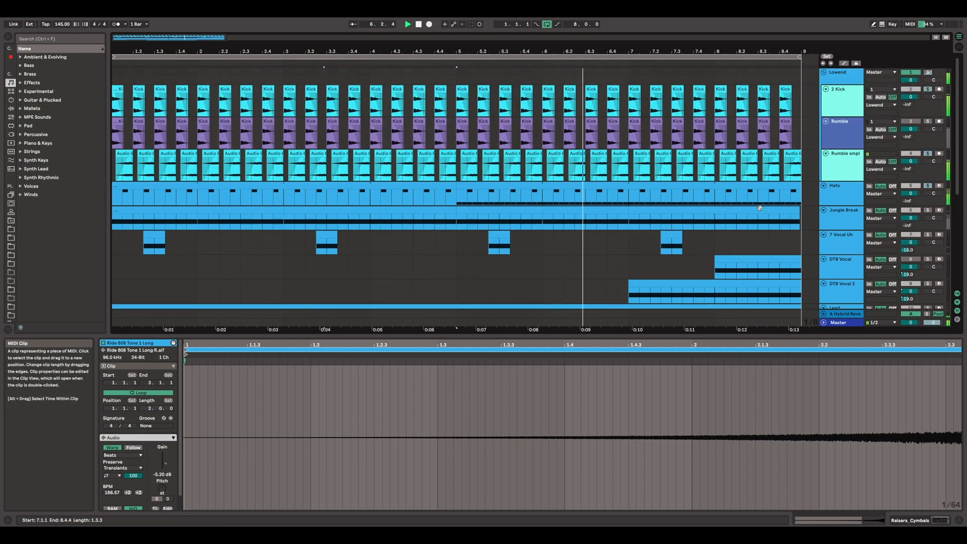
scroll(763, 215, down, 2)
scroll(765, 218, down, 1)
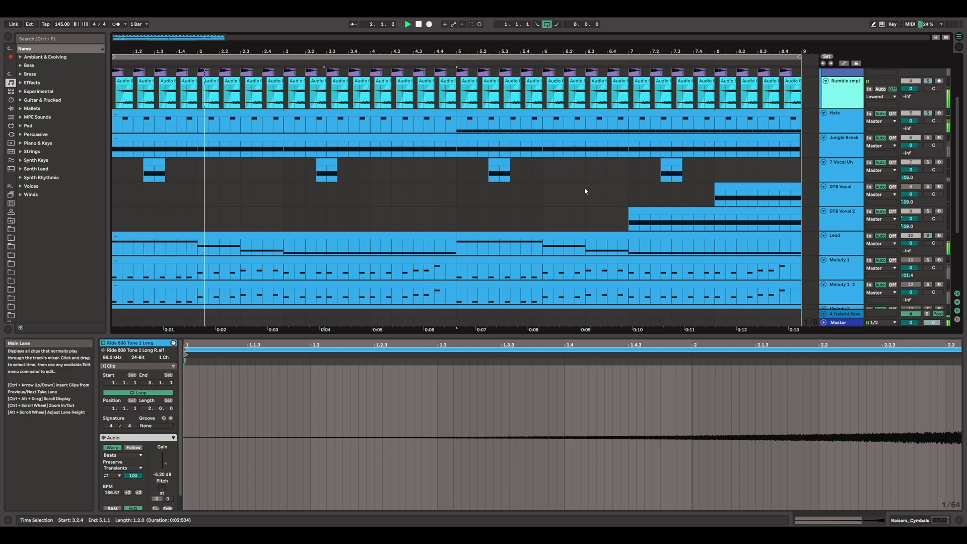
scroll(597, 192, down, 4)
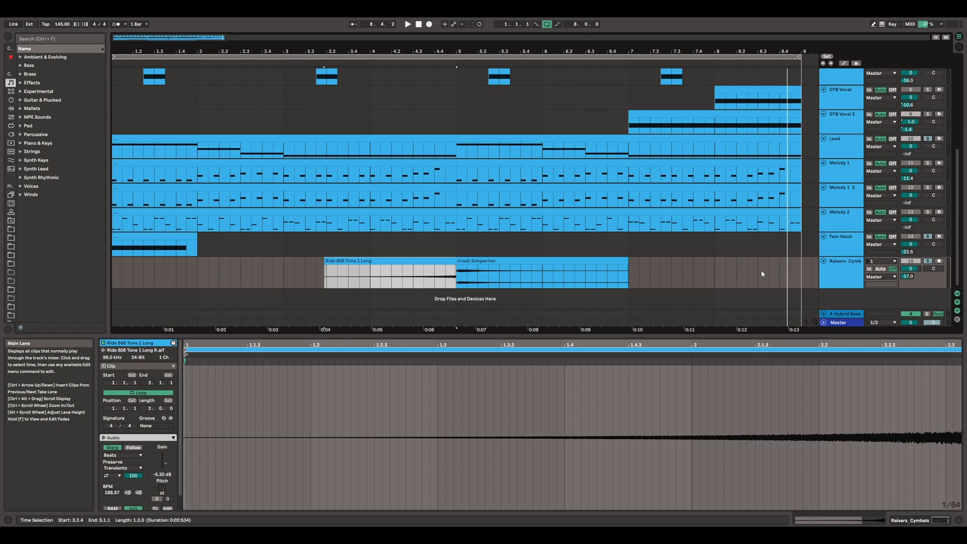
scroll(760, 270, up, 5)
scroll(759, 274, up, 2)
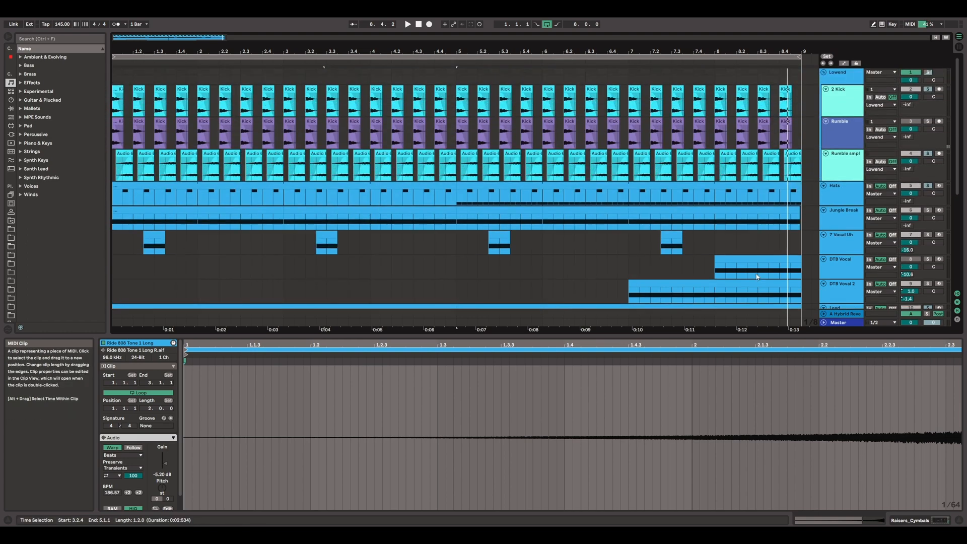
click(419, 26)
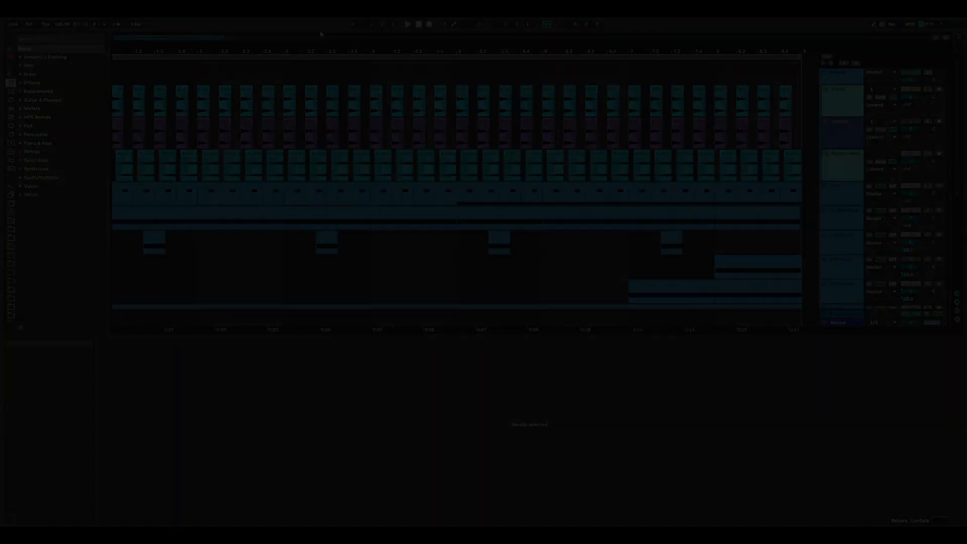